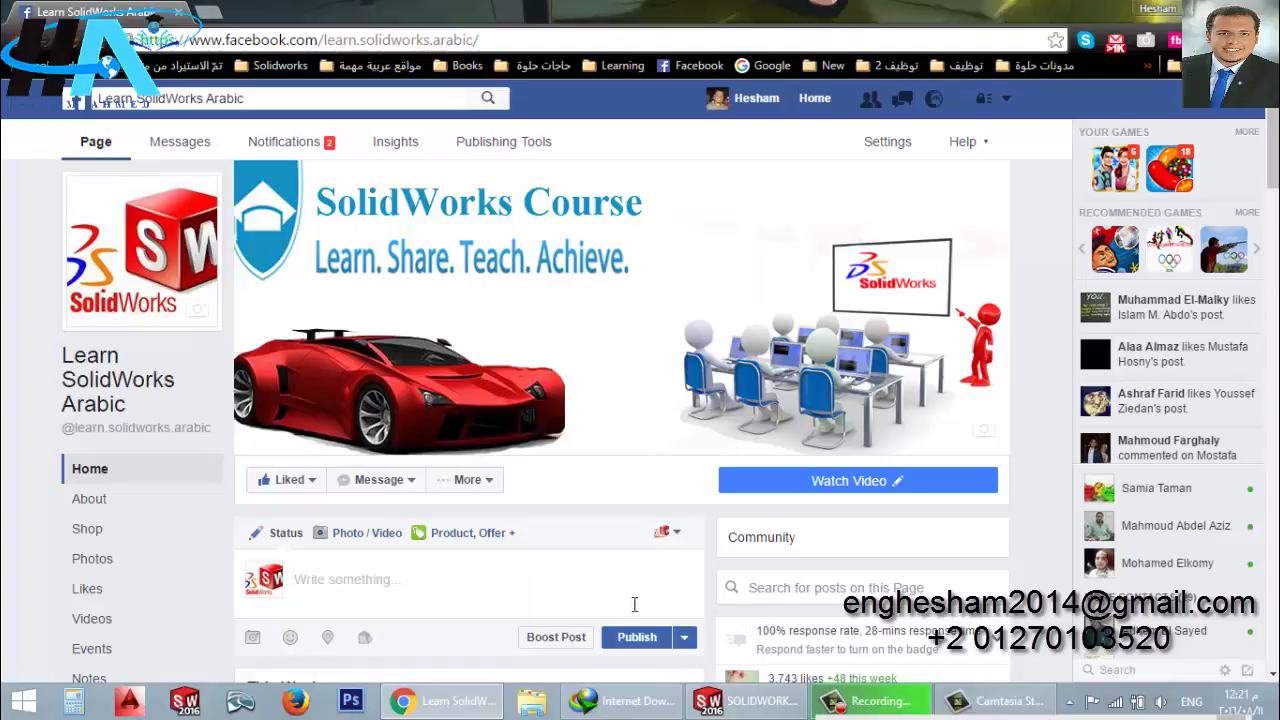
# - Bring SolidWorks forward, create a new part (Part2) and begin a Top Plane sketch
pyautogui.click(747, 700)
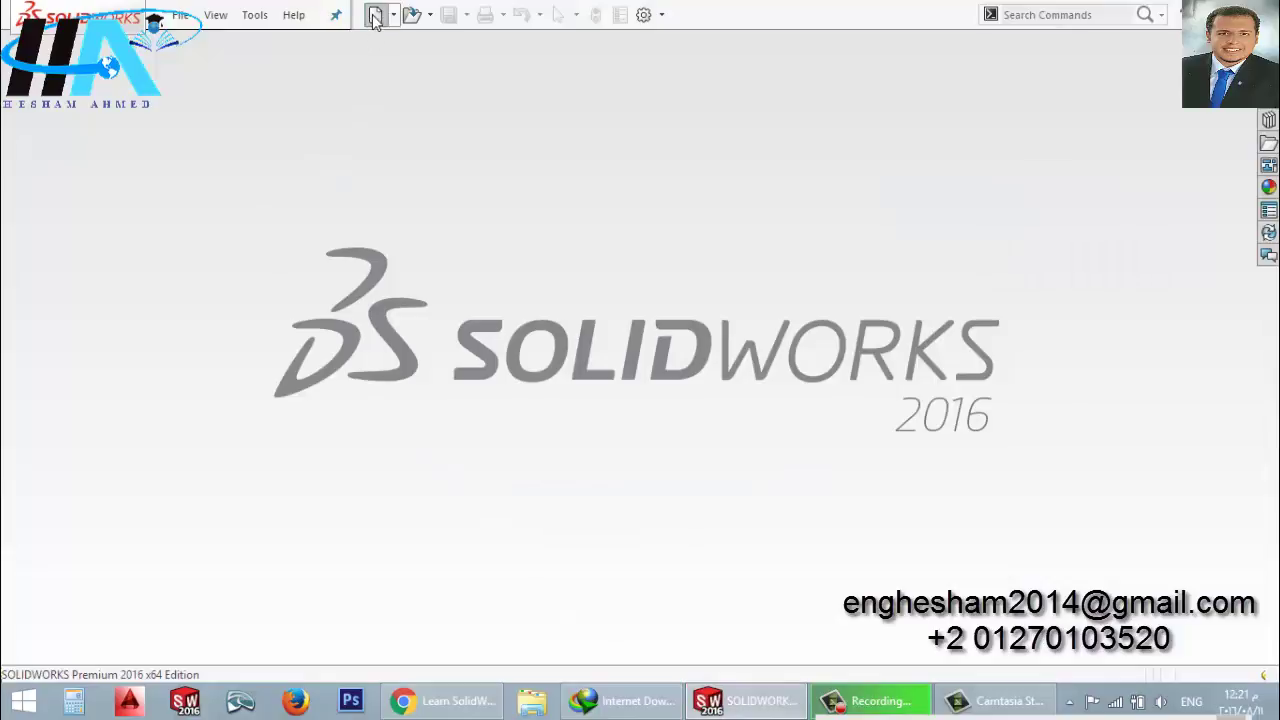
pyautogui.click(375, 20)
pyautogui.press('Return')
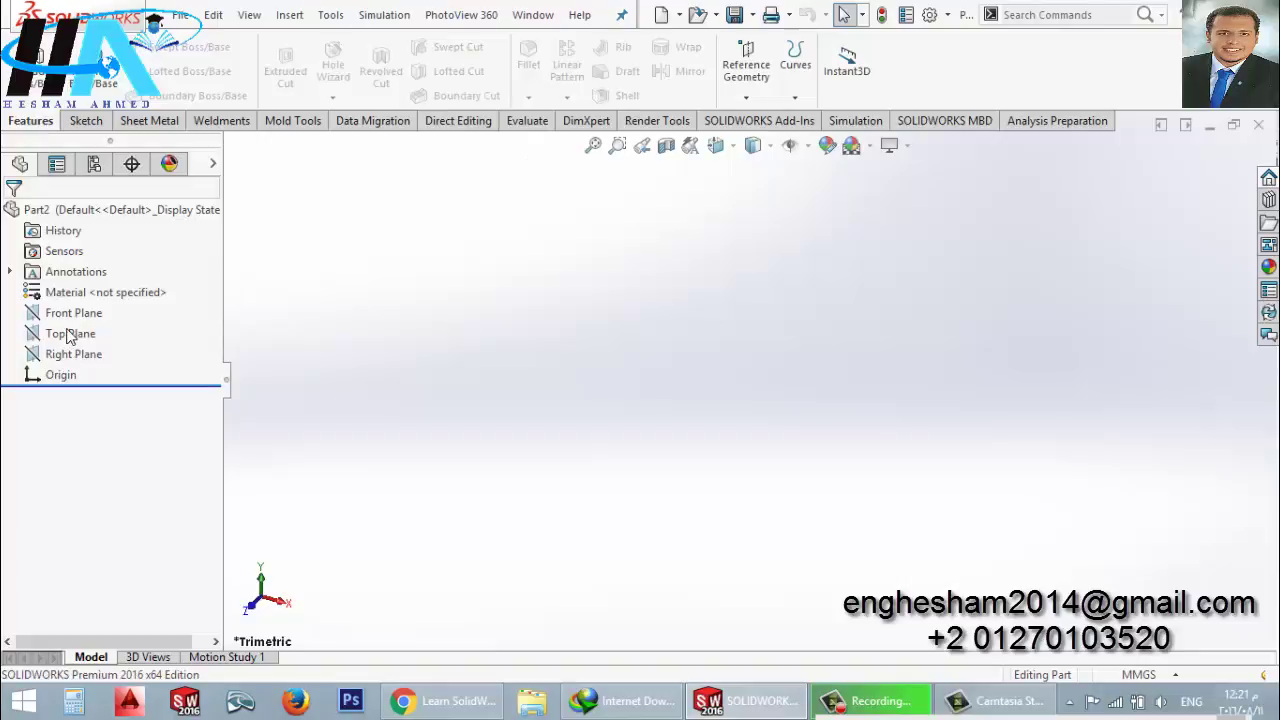
pyautogui.click(70, 338)
pyautogui.click(97, 310)
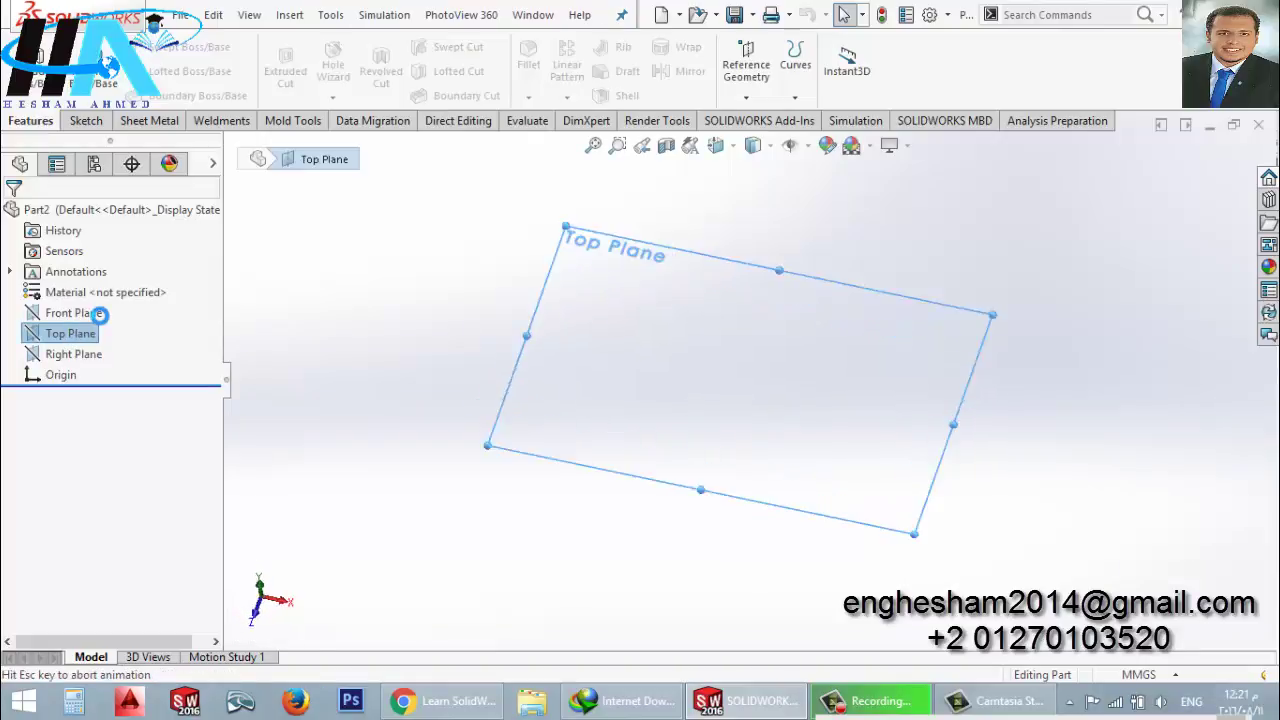
# - Draw two concentric circles centred on the origin, an inner and a larger outer one
pyautogui.click(160, 50)
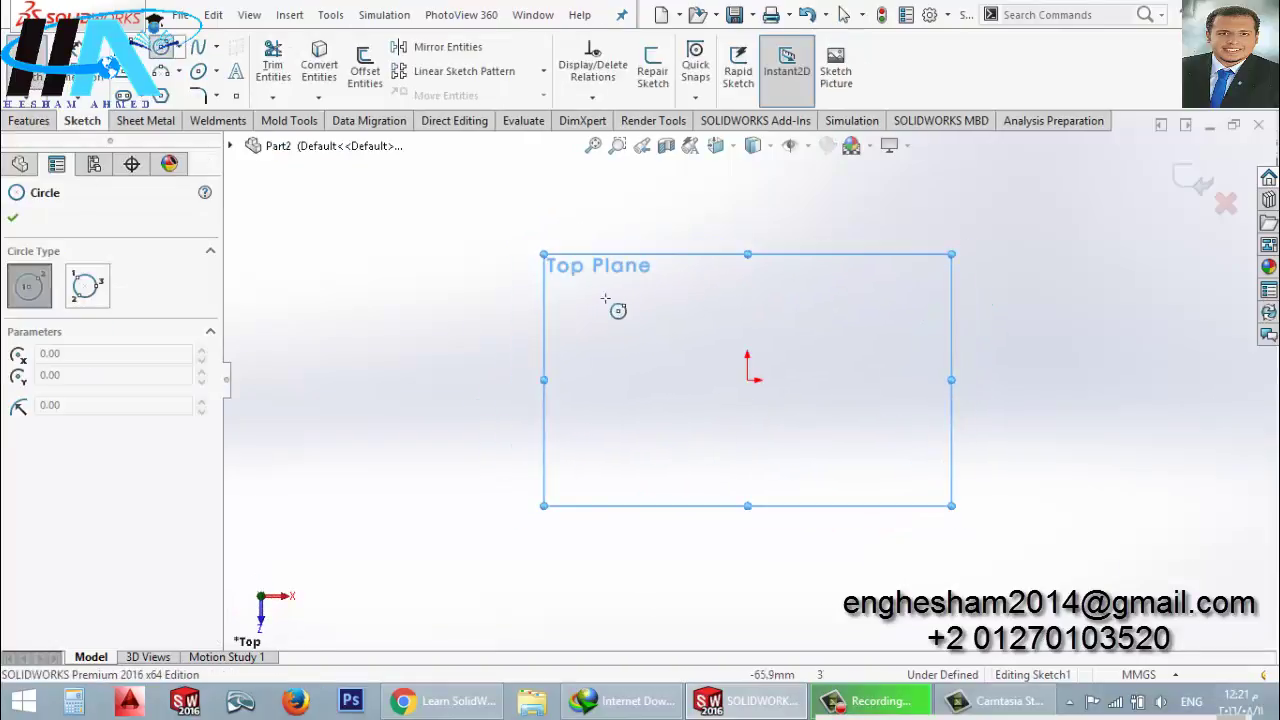
pyautogui.click(752, 380)
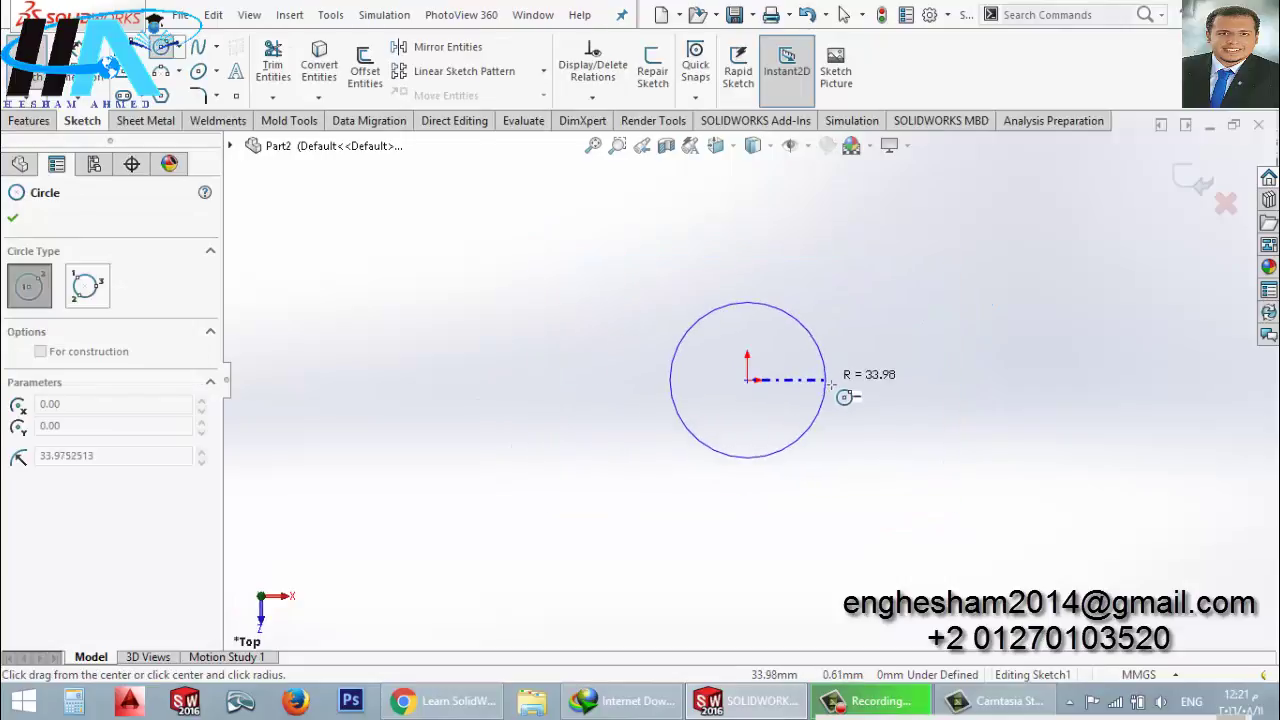
pyautogui.click(832, 384)
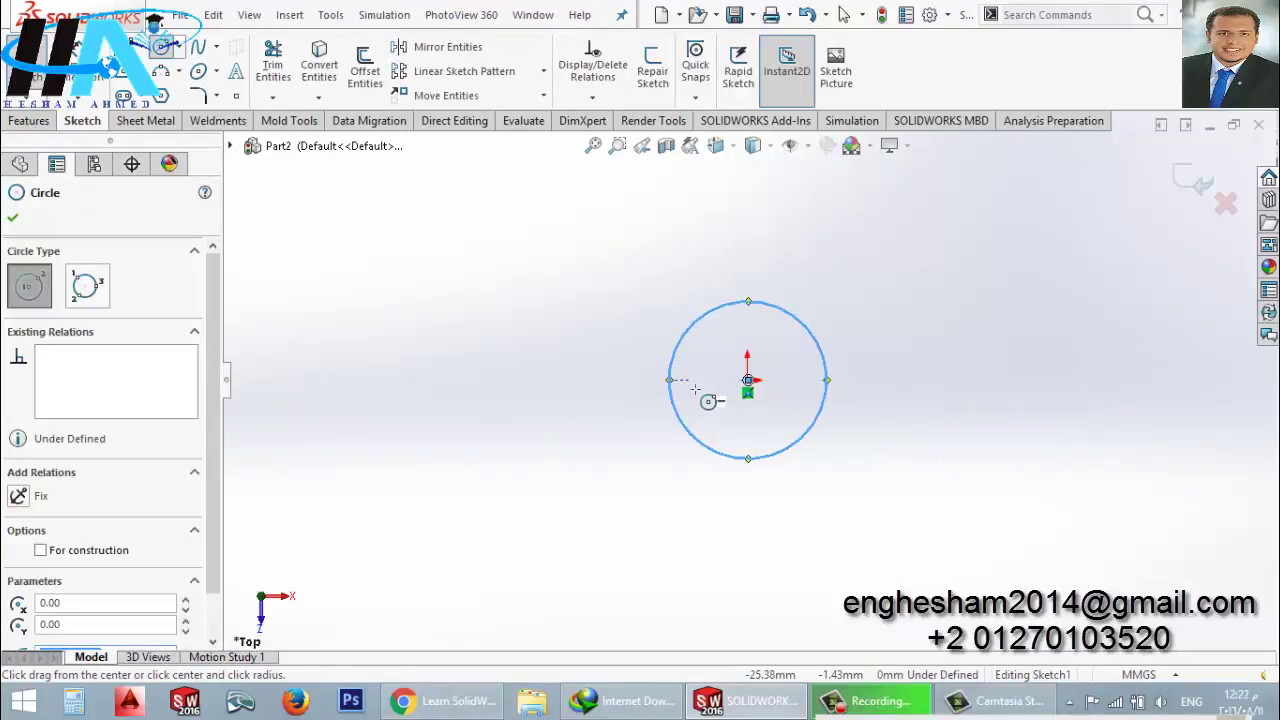
pyautogui.click(748, 380)
pyautogui.click(850, 380)
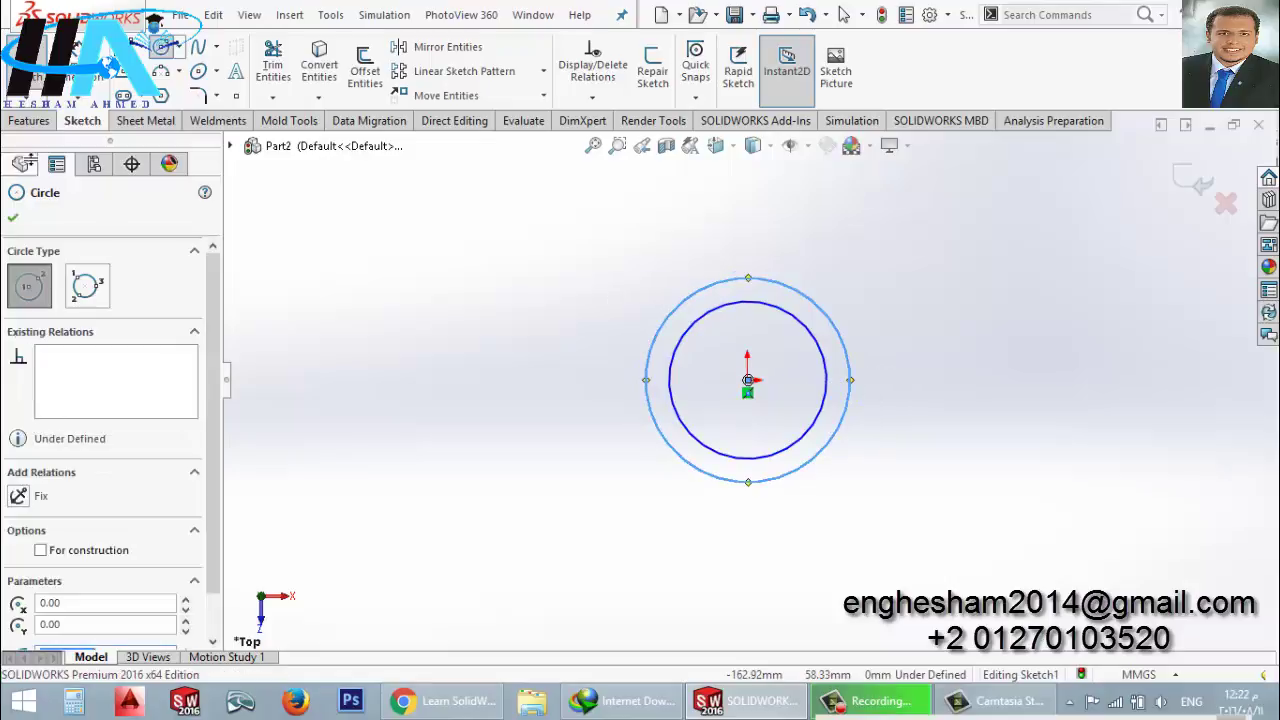
pyautogui.press('Escape')
# - Dimension the inner circle to Ø7.40 mm and the outer circle to Ø9.10 mm
pyautogui.click(677, 394)
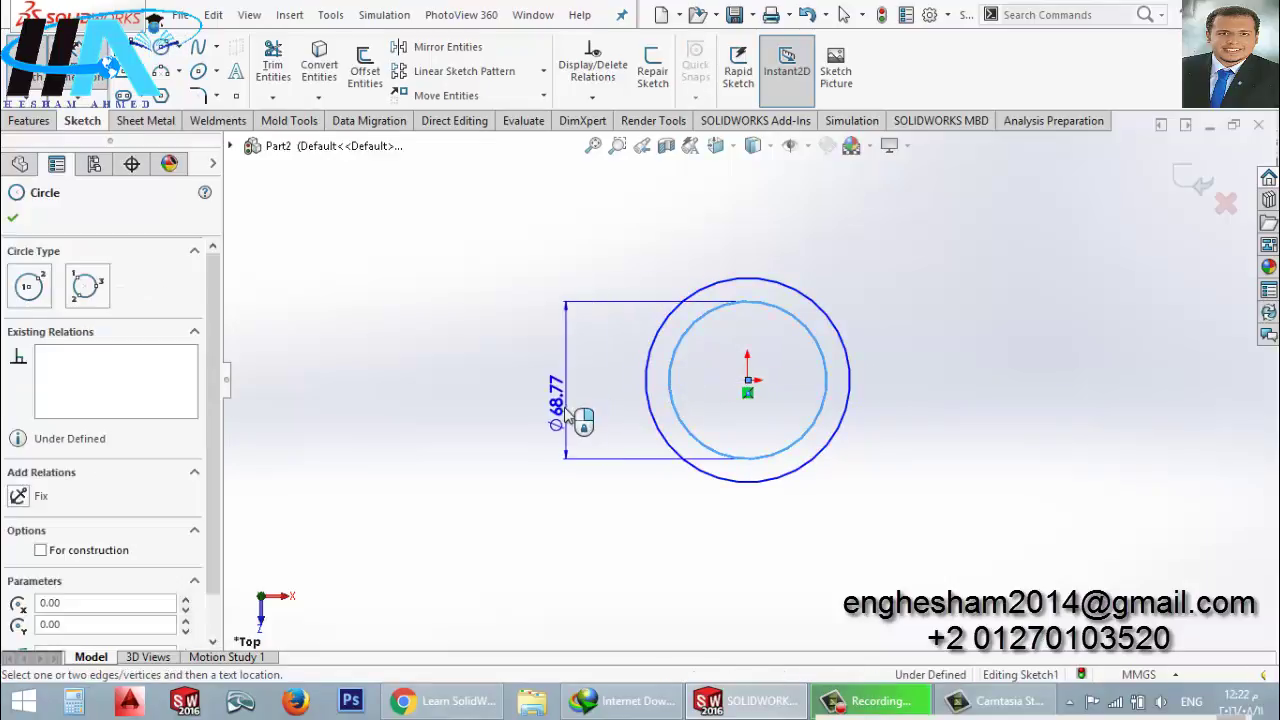
pyautogui.click(565, 417)
pyautogui.write('7.4')
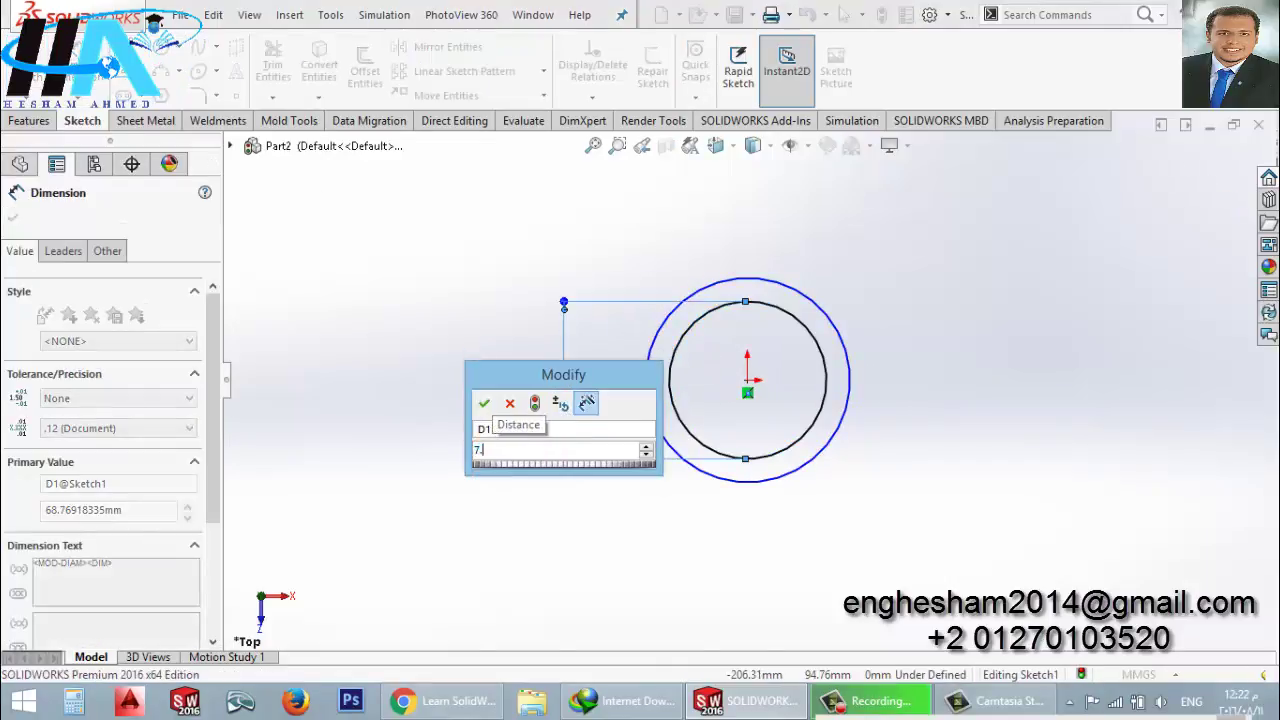
pyautogui.press('Return')
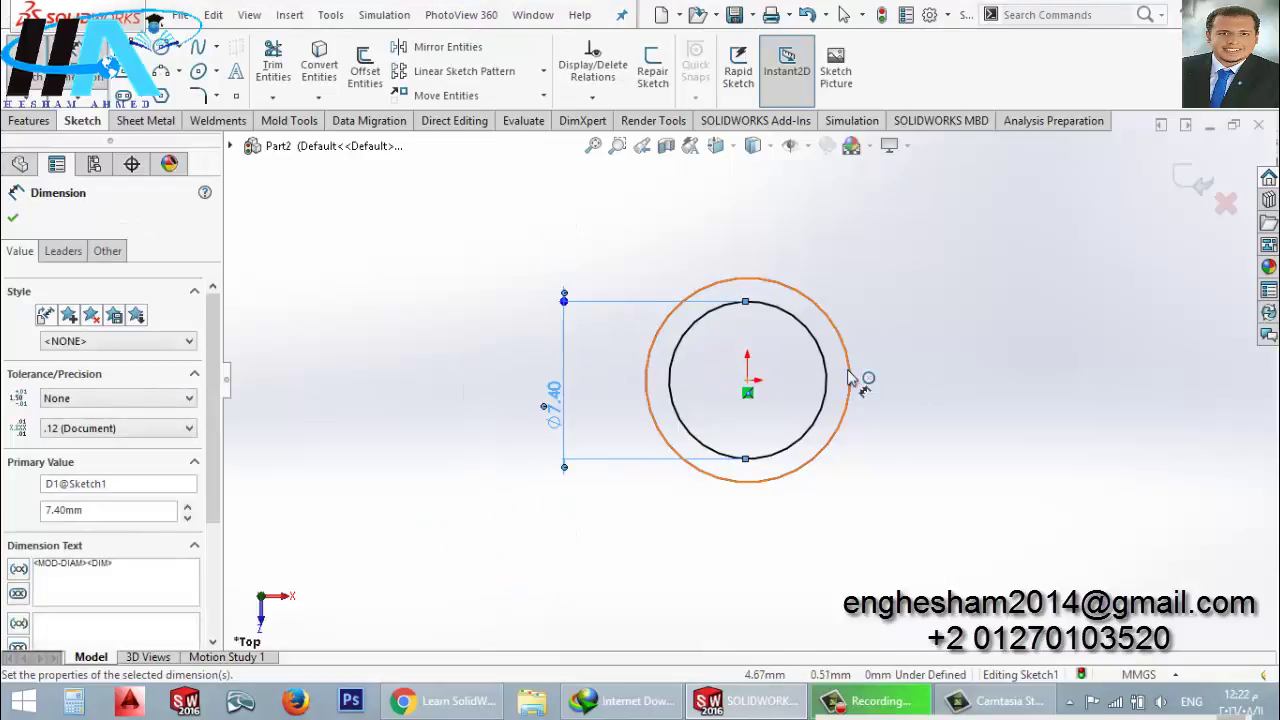
pyautogui.click(855, 382)
pyautogui.click(922, 396)
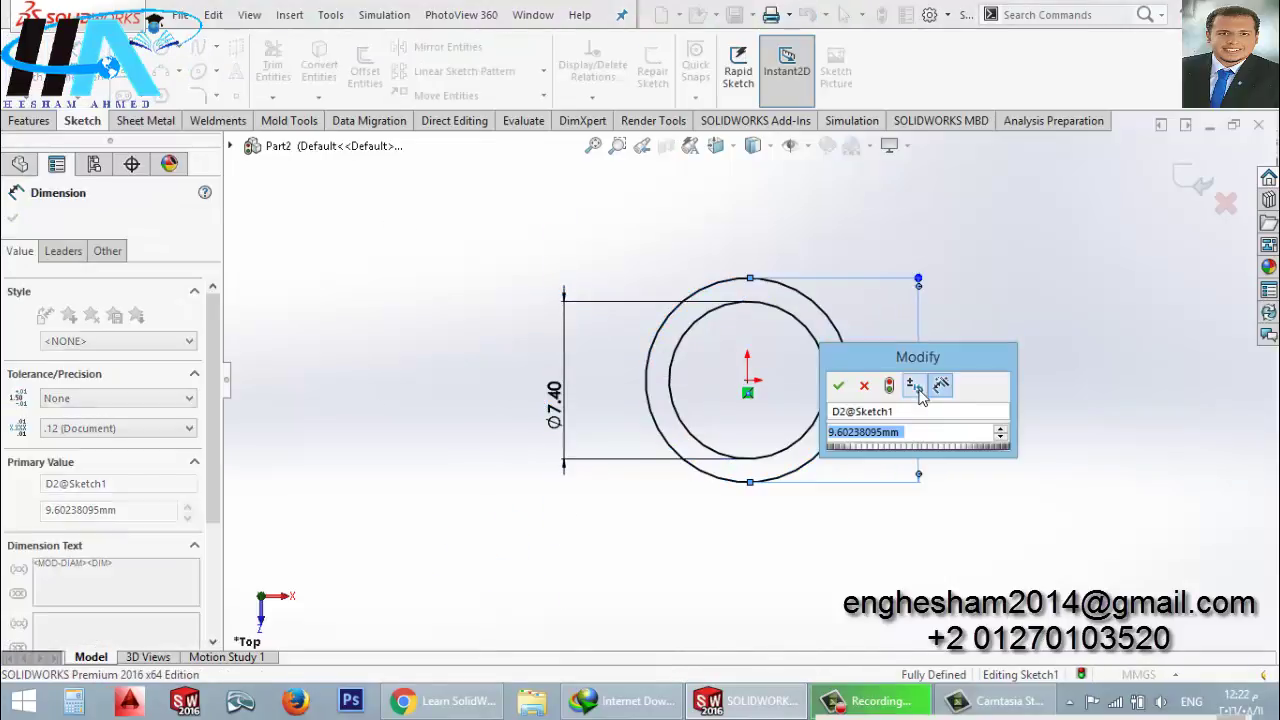
pyautogui.write('9.1')
pyautogui.press('Return')
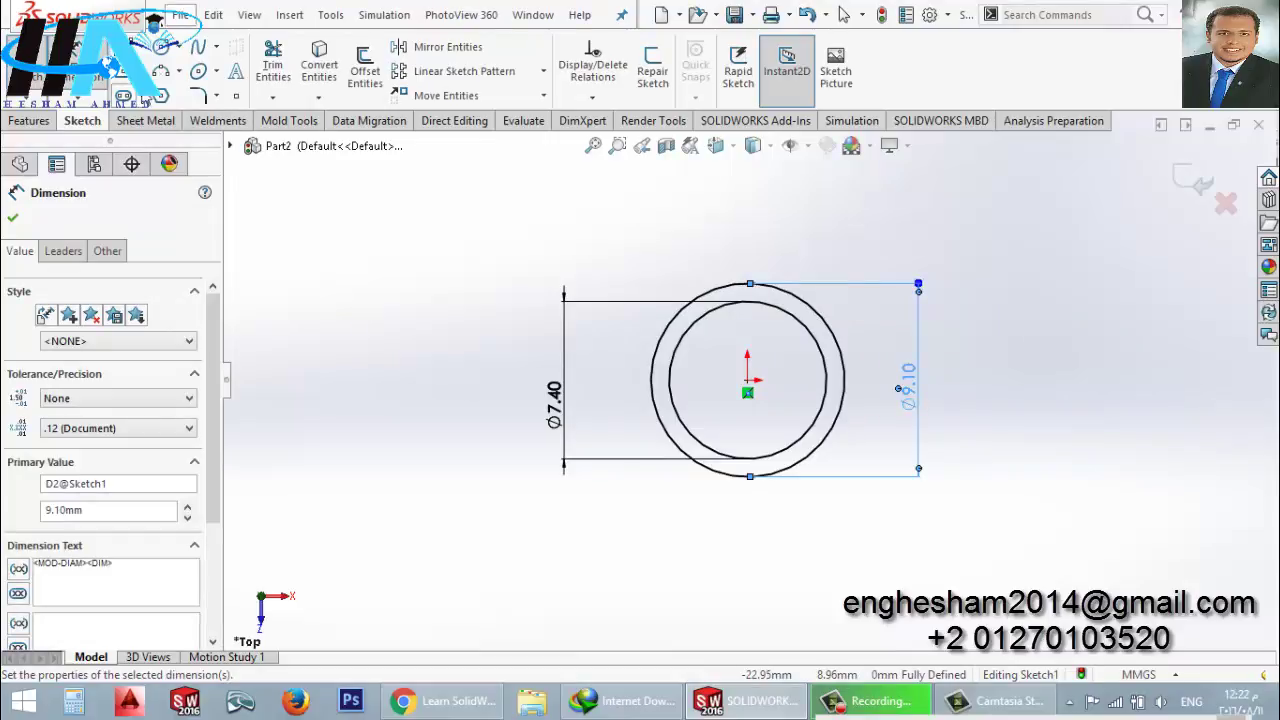
# - Draw a corner rectangle straddling the bottom edge of the rings
pyautogui.click(161, 71)
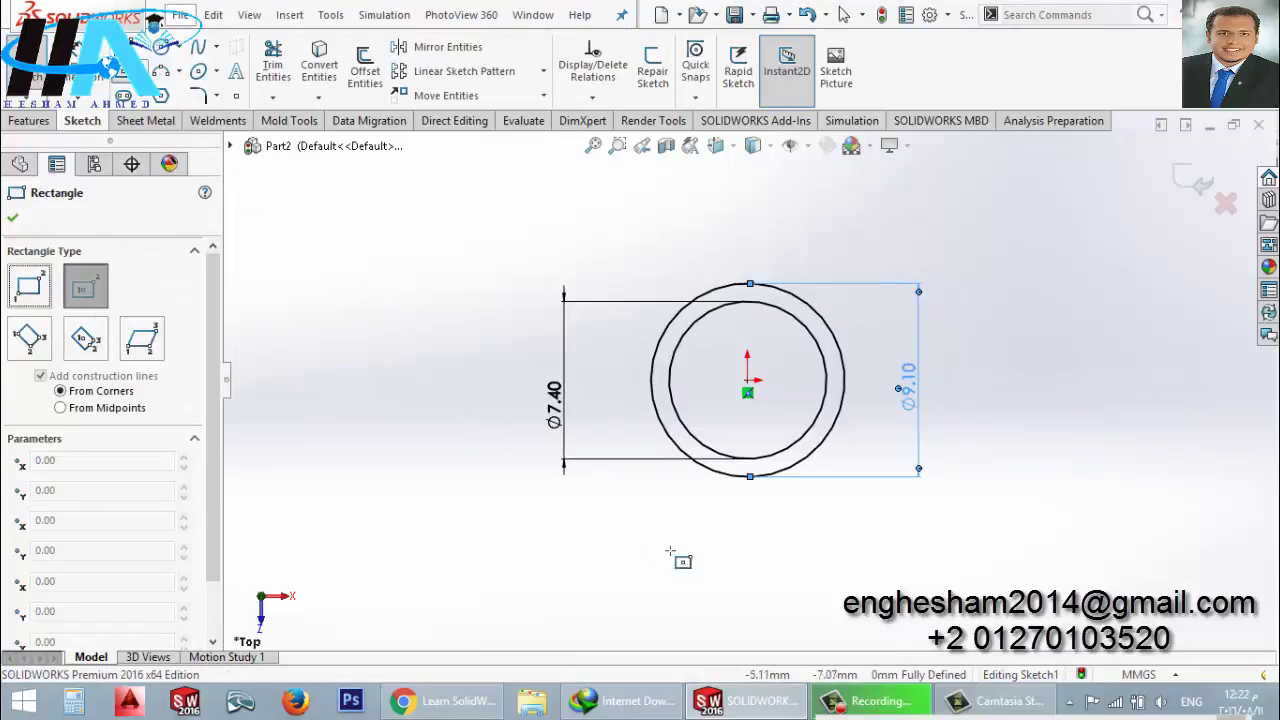
pyautogui.click(716, 538)
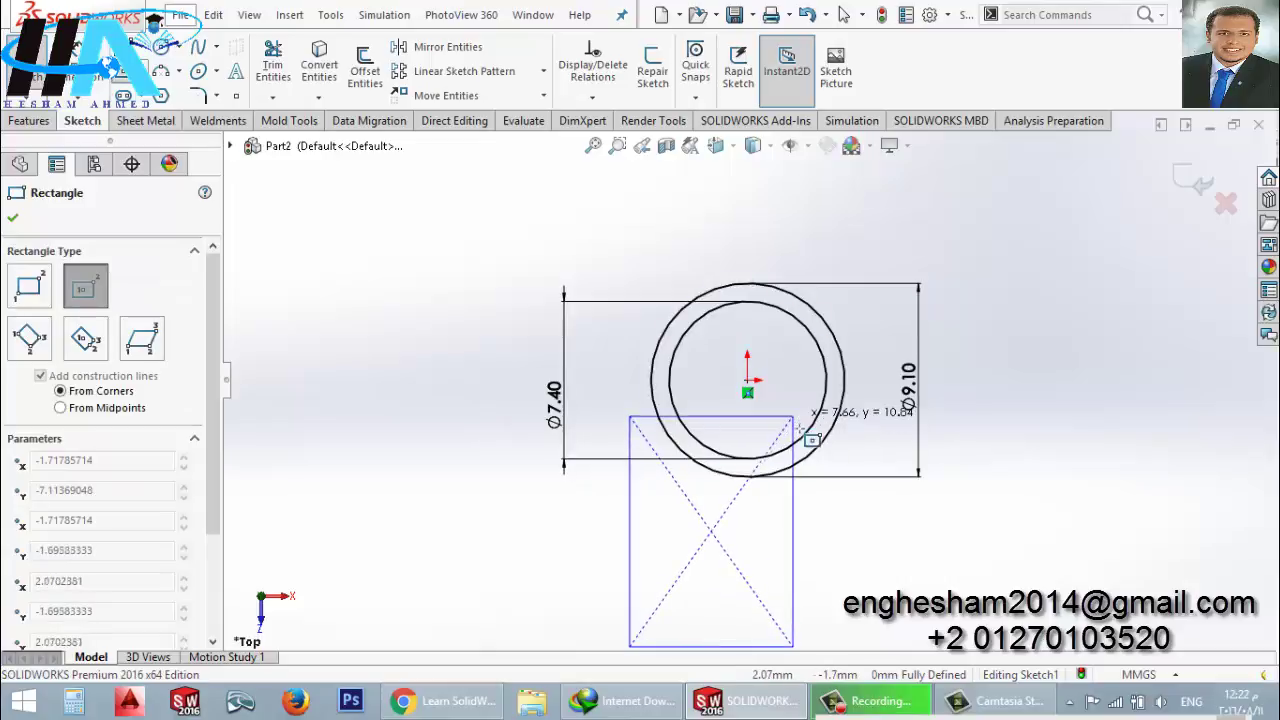
pyautogui.click(24, 300)
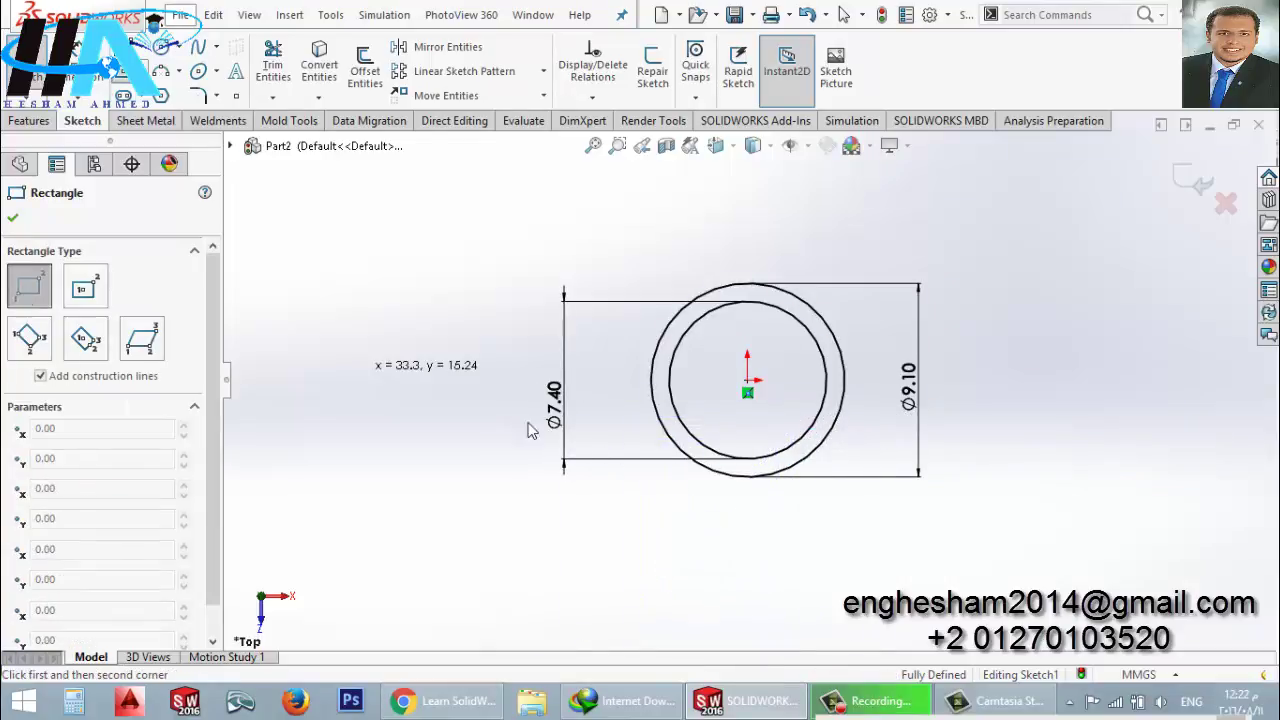
pyautogui.click(729, 519)
pyautogui.click(778, 428)
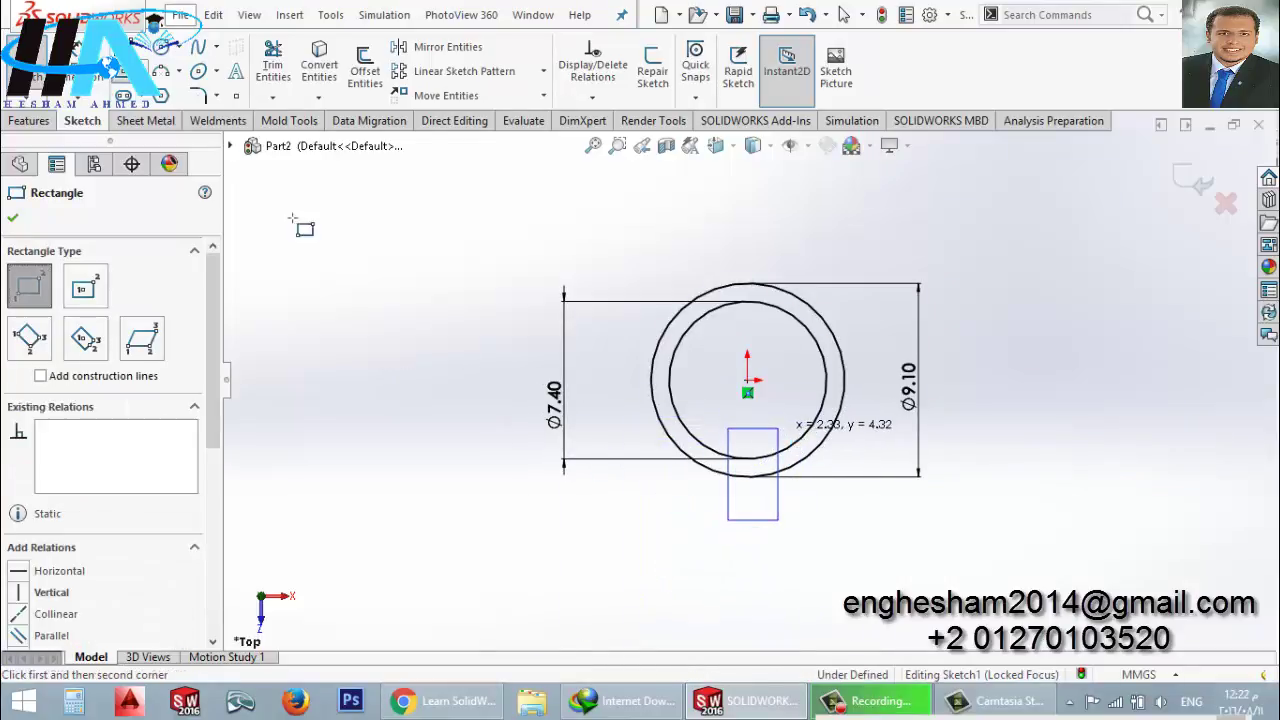
pyautogui.press('Escape')
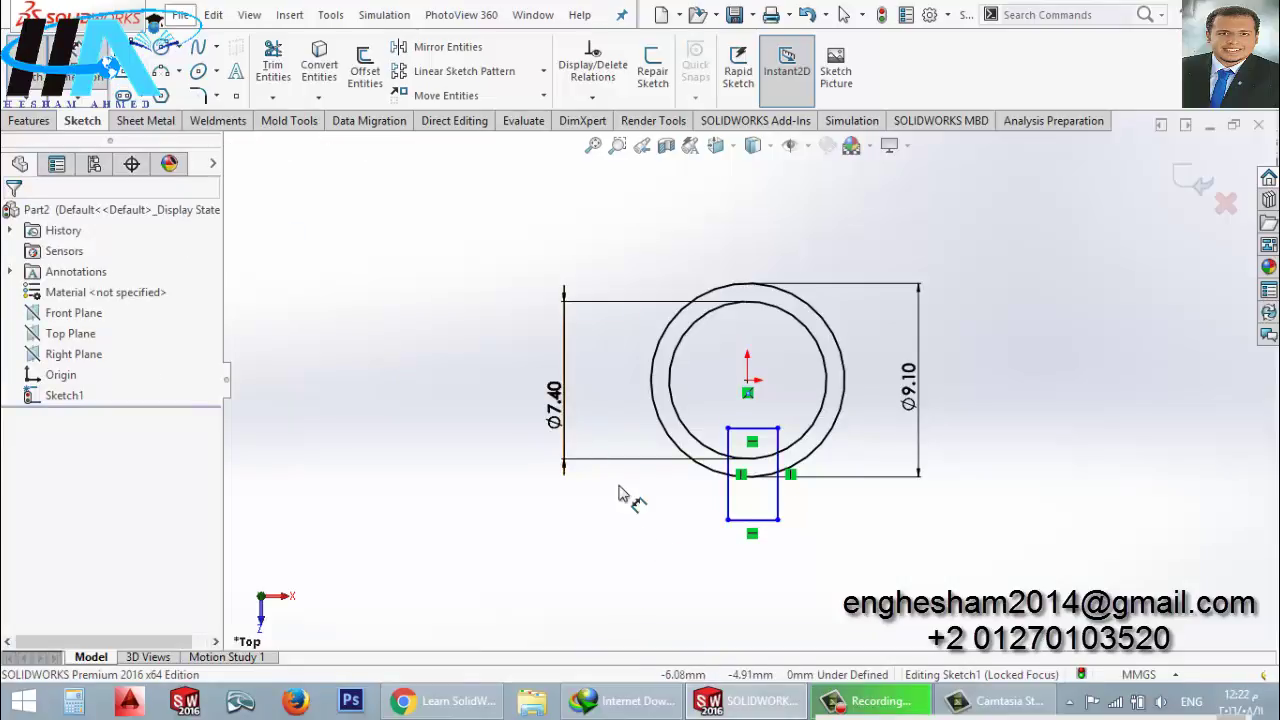
# - Dimension the rectangle's left corner 2.20 mm from the origin and its width to 4.40 mm
pyautogui.scroll(-3, 707, 521)
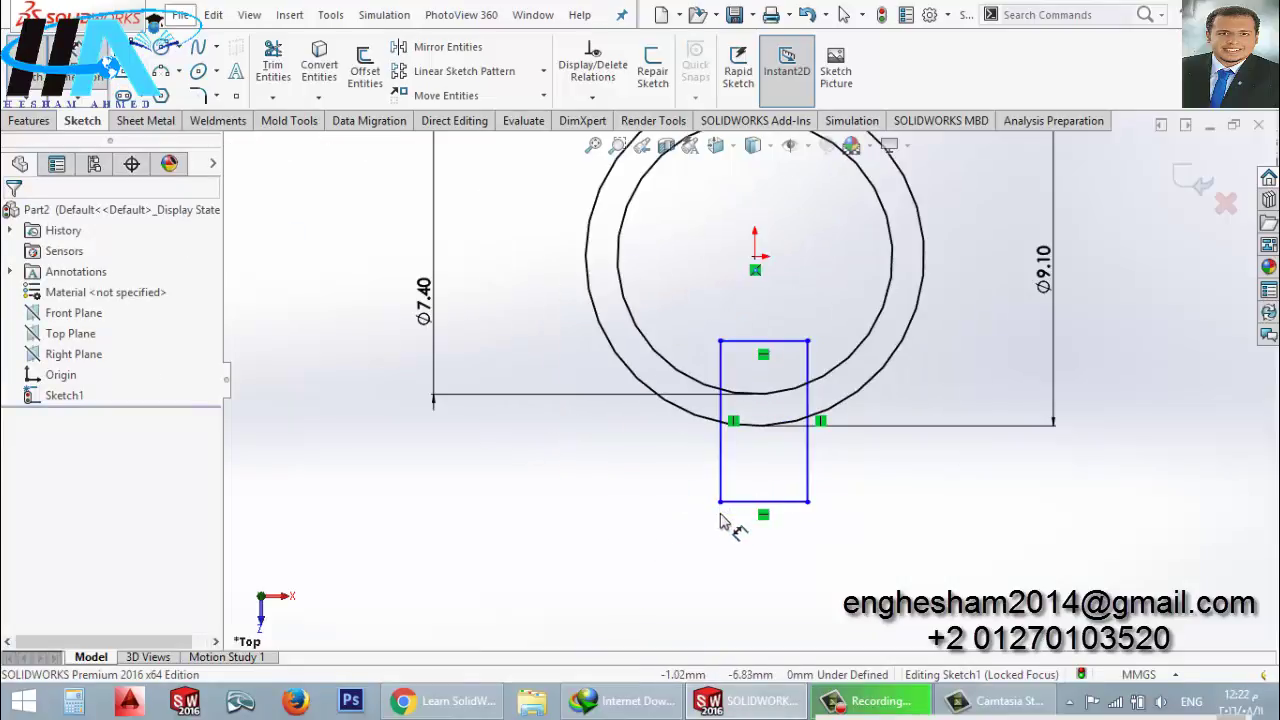
pyautogui.click(720, 503)
pyautogui.click(755, 258)
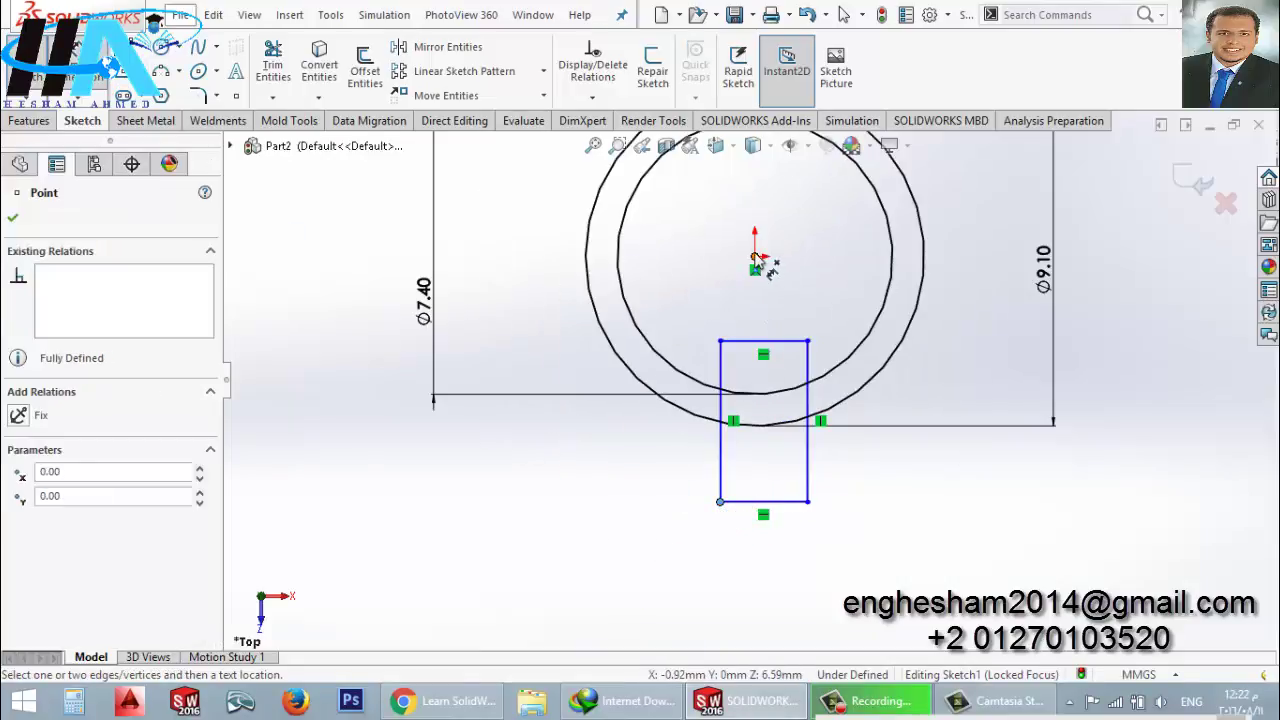
pyautogui.click(745, 208)
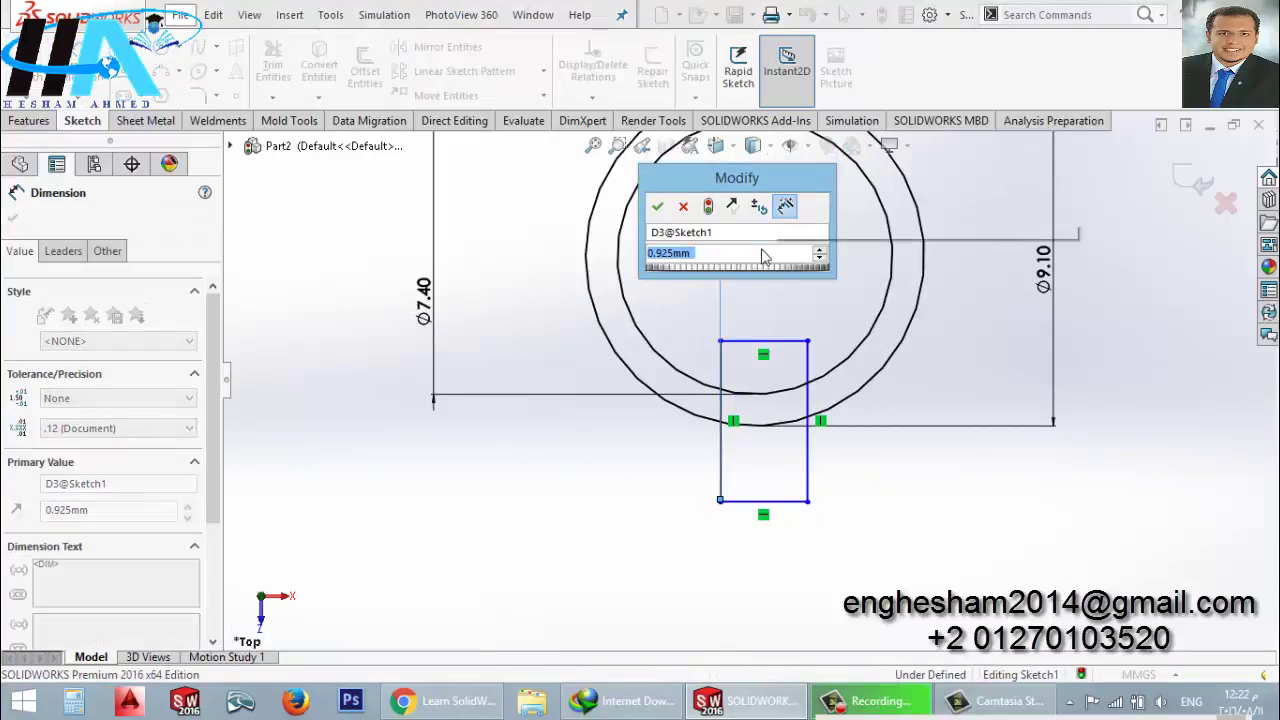
pyautogui.write('2.2')
pyautogui.press('Return')
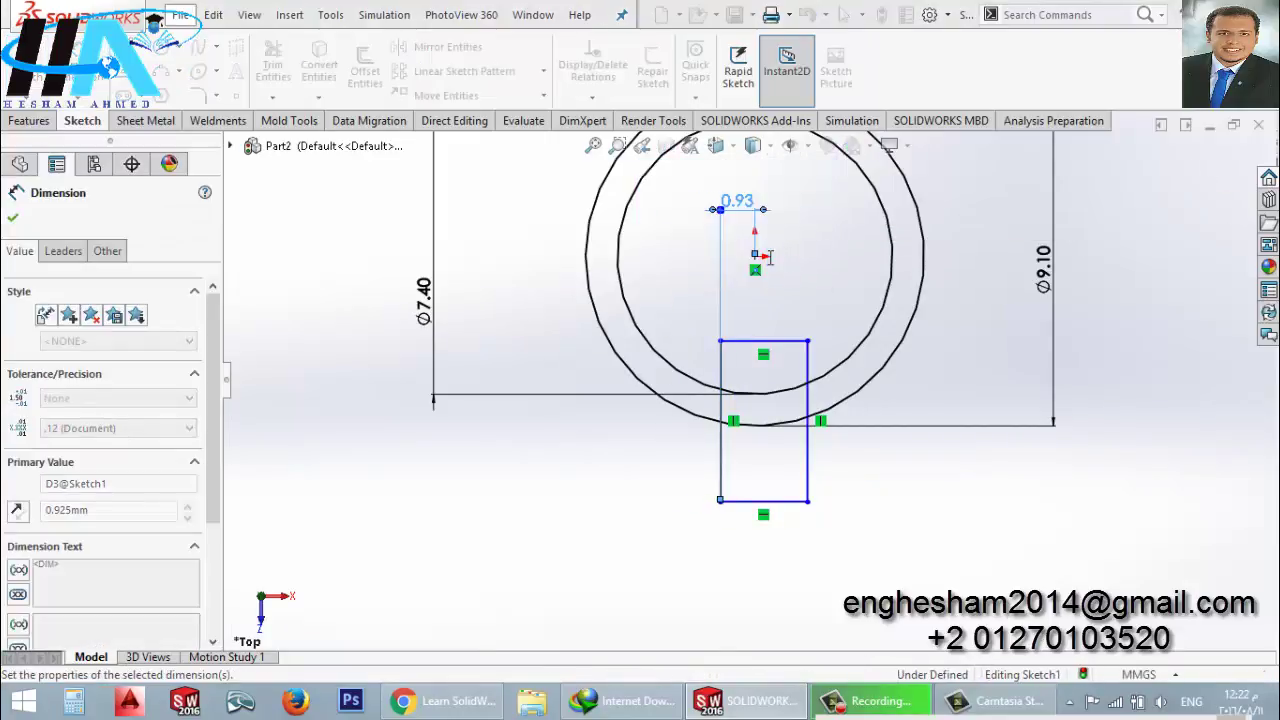
pyautogui.click(741, 506)
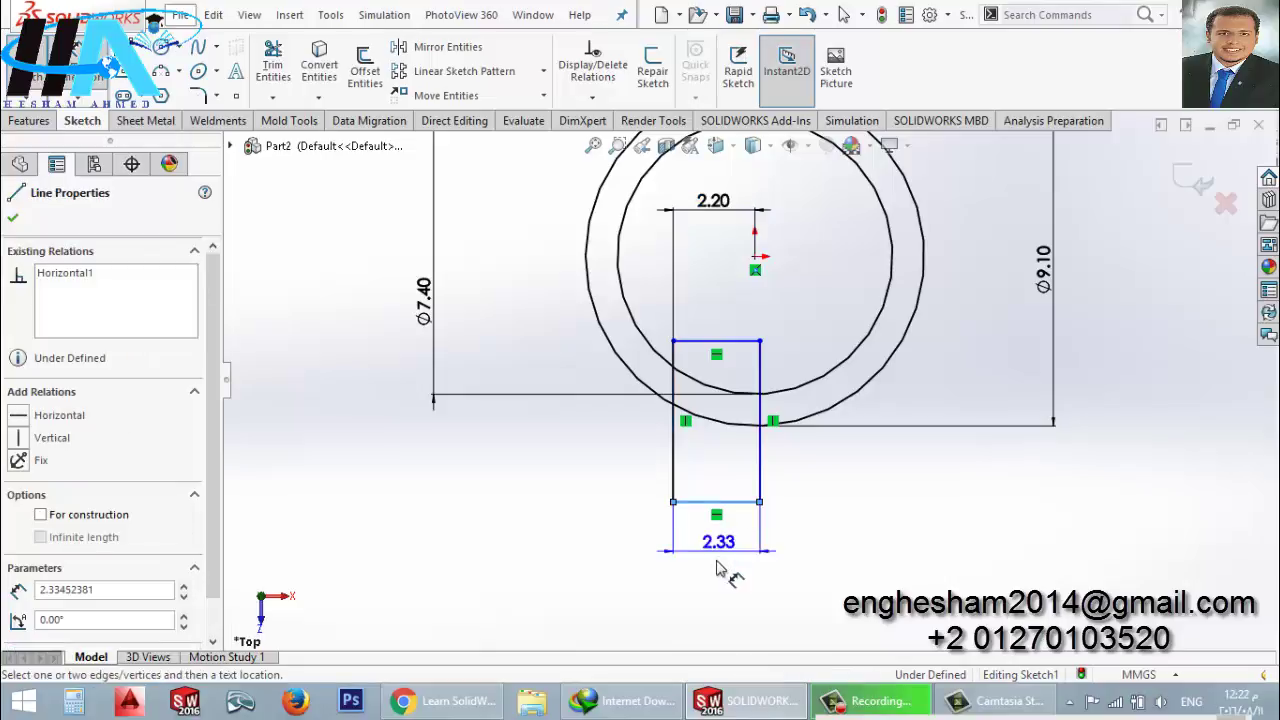
pyautogui.click(733, 575)
pyautogui.write('4.4')
pyautogui.press('Return')
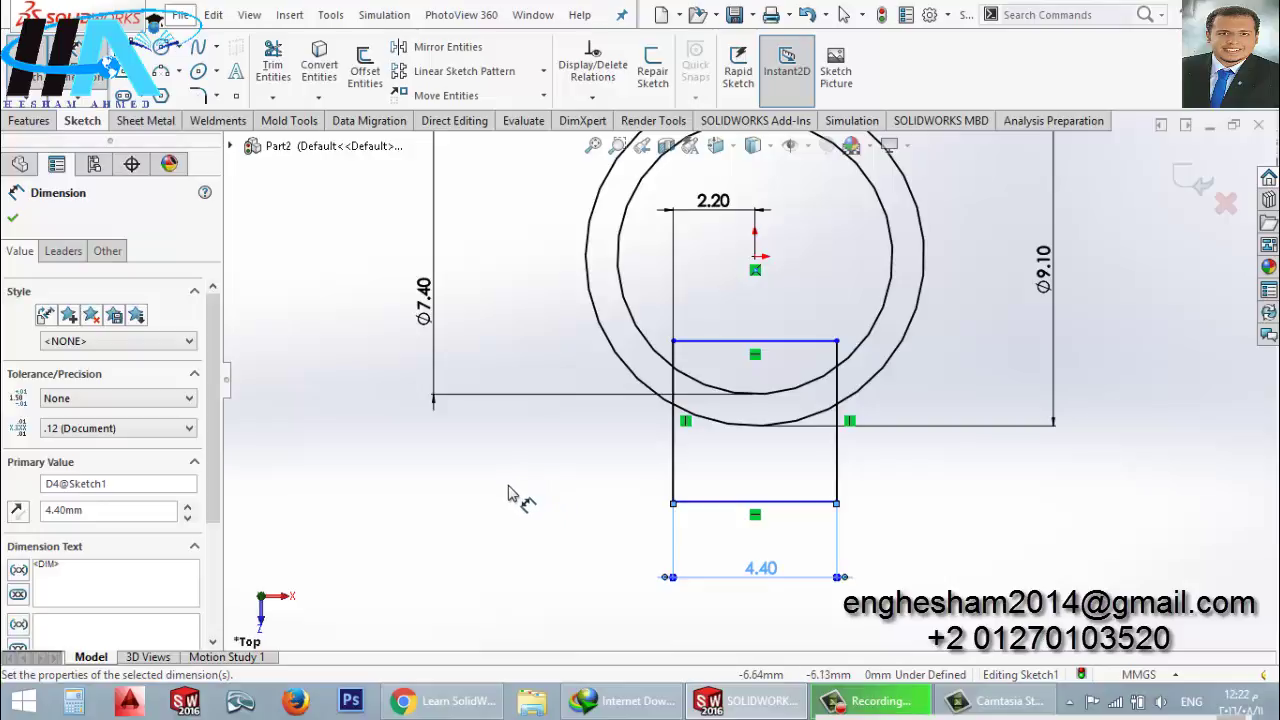
# - Power-trim the rectangle's top edge and the outer circle's arc between the tab sides
pyautogui.click(273, 65)
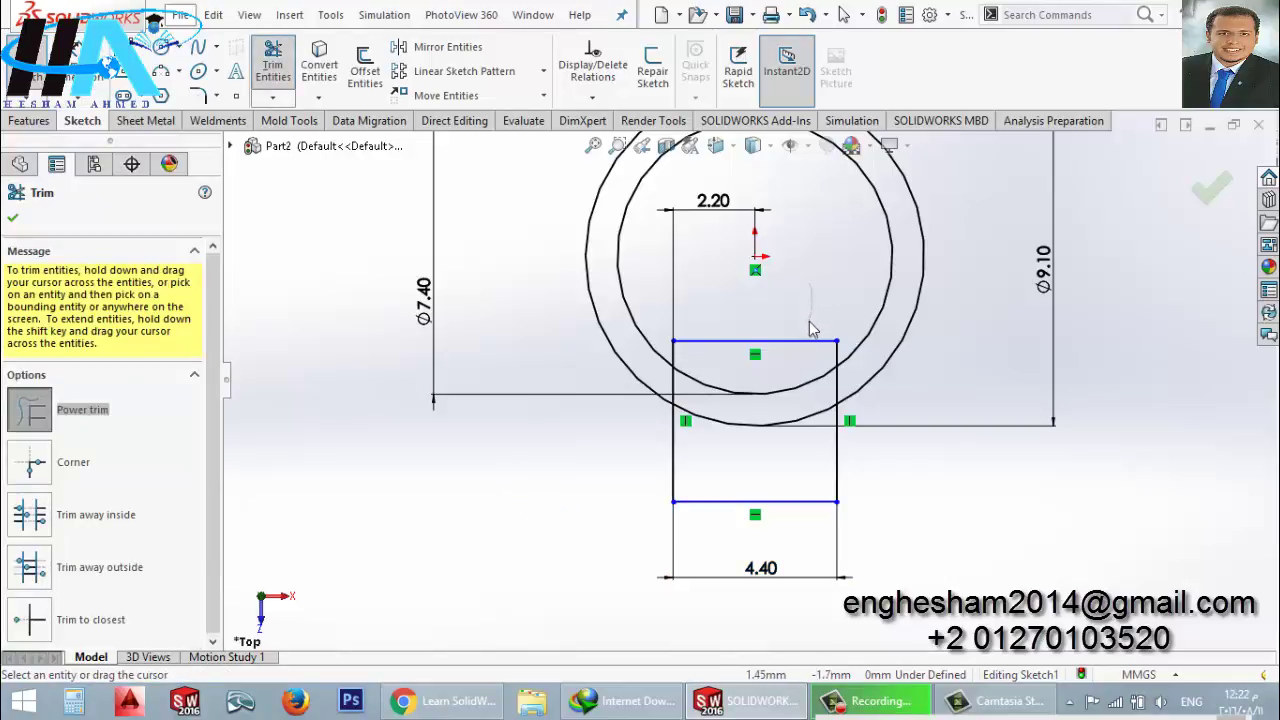
pyautogui.moveTo(809, 333)
pyautogui.mouseDown()
pyautogui.moveTo(801, 350)
pyautogui.moveTo(686, 362)
pyautogui.moveTo(680, 420)
pyautogui.mouseUp()
pyautogui.scroll(-1, 714, 436)
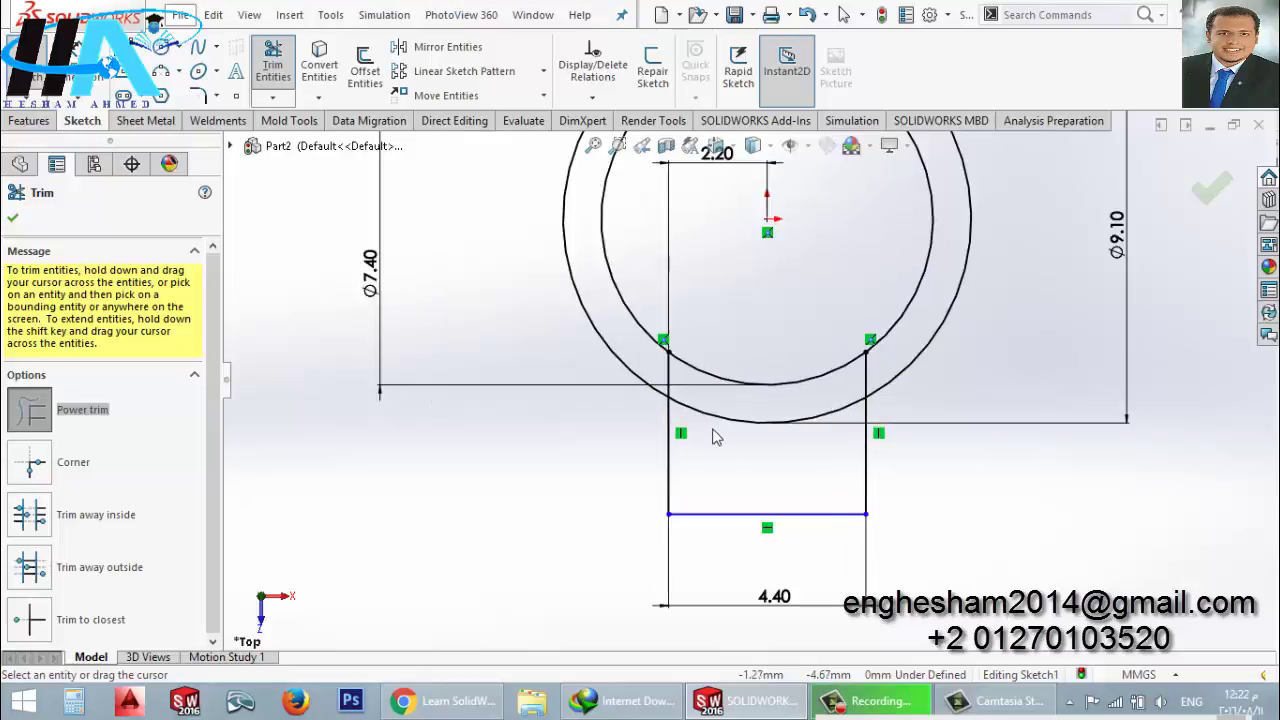
pyautogui.moveTo(824, 440); pyautogui.dragTo(843, 394)
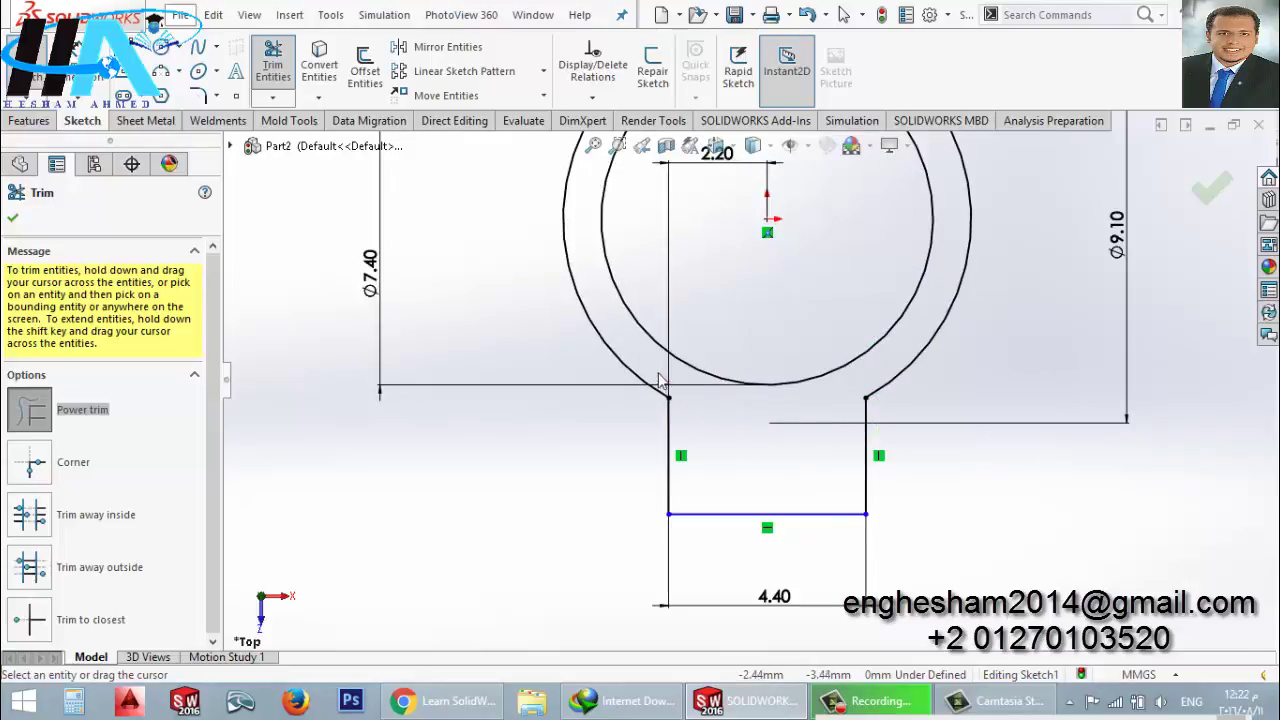
pyautogui.click(164, 49)
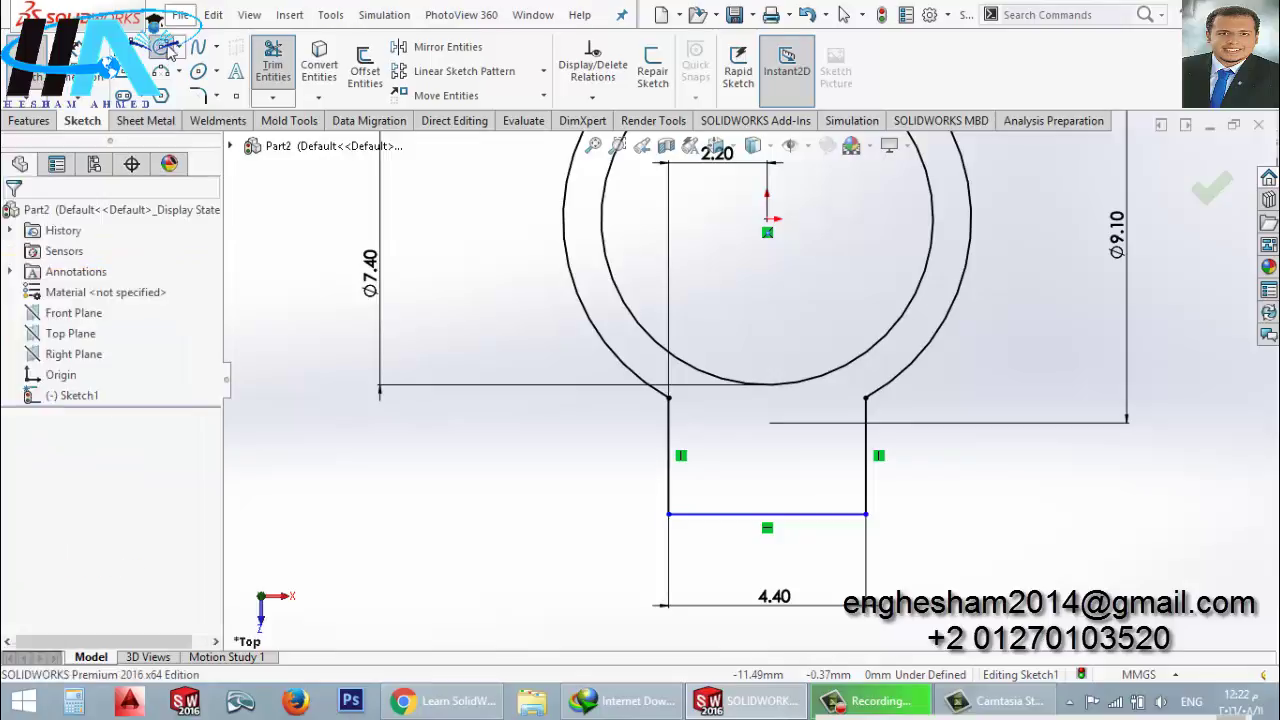
# - Draw two small circles inside the tab, one on the right and one on the left
pyautogui.click(822, 468)
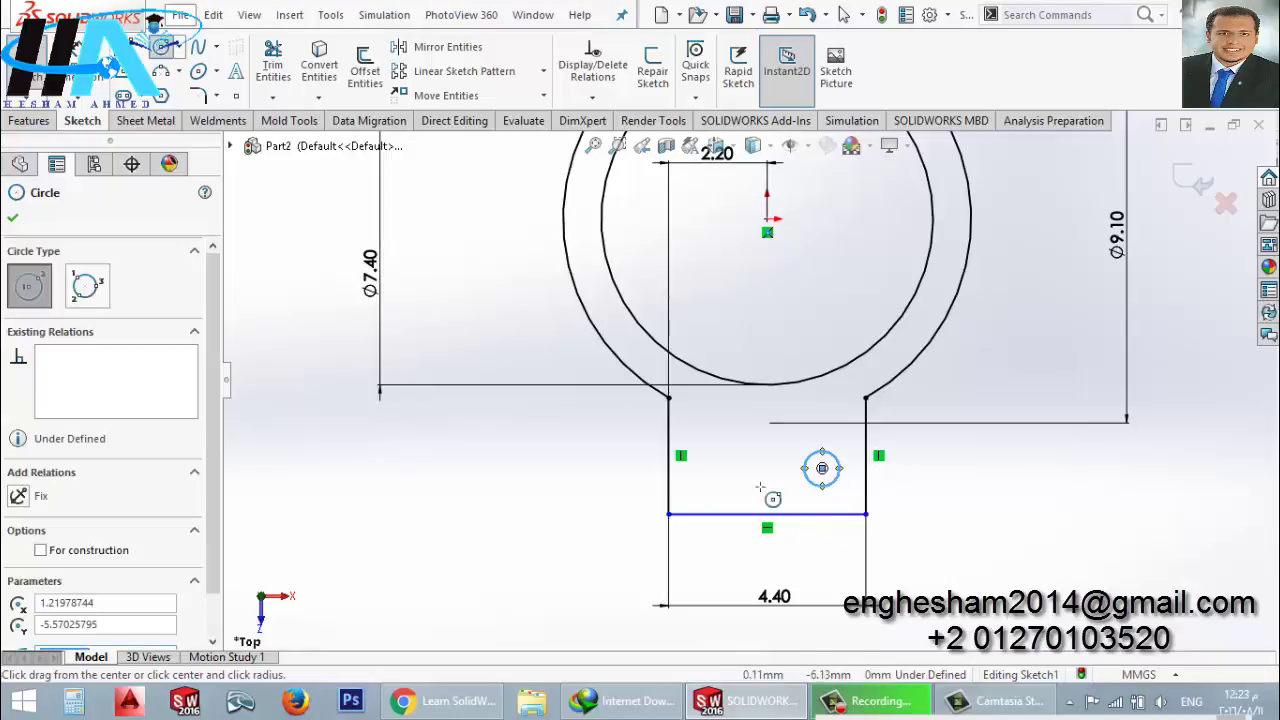
pyautogui.click(705, 468)
pyautogui.click(683, 460)
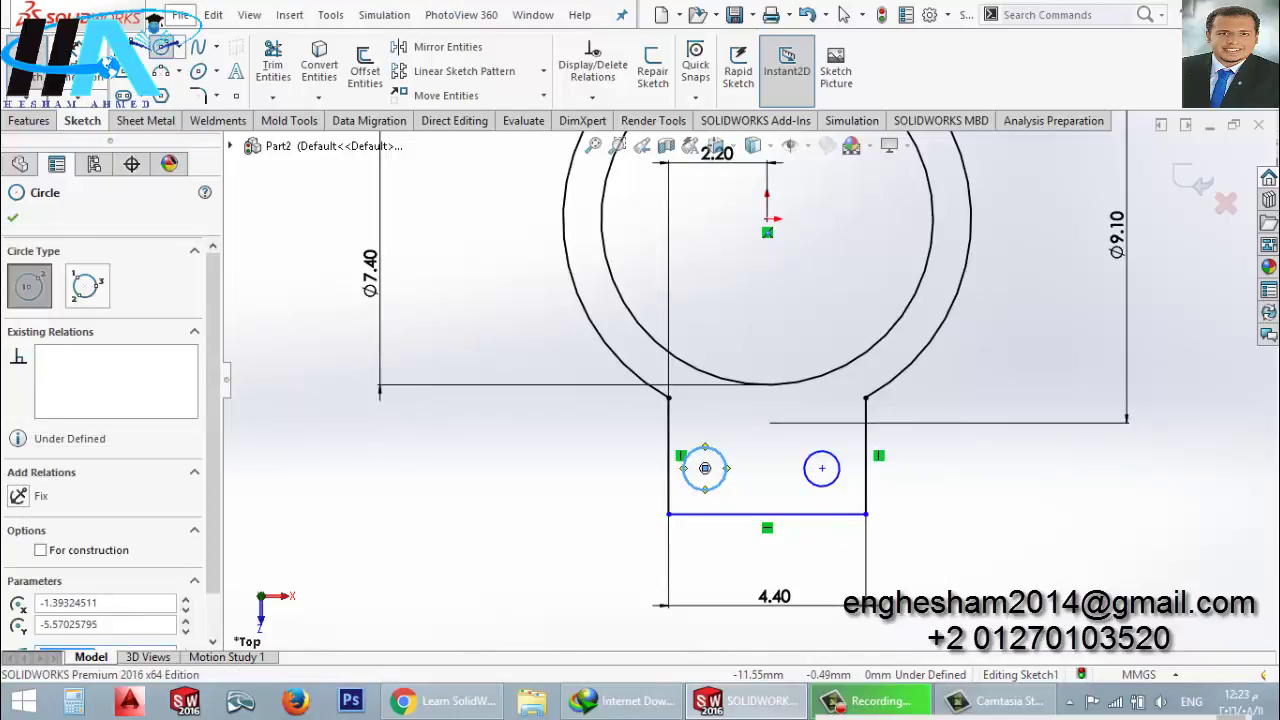
pyautogui.press('Escape')
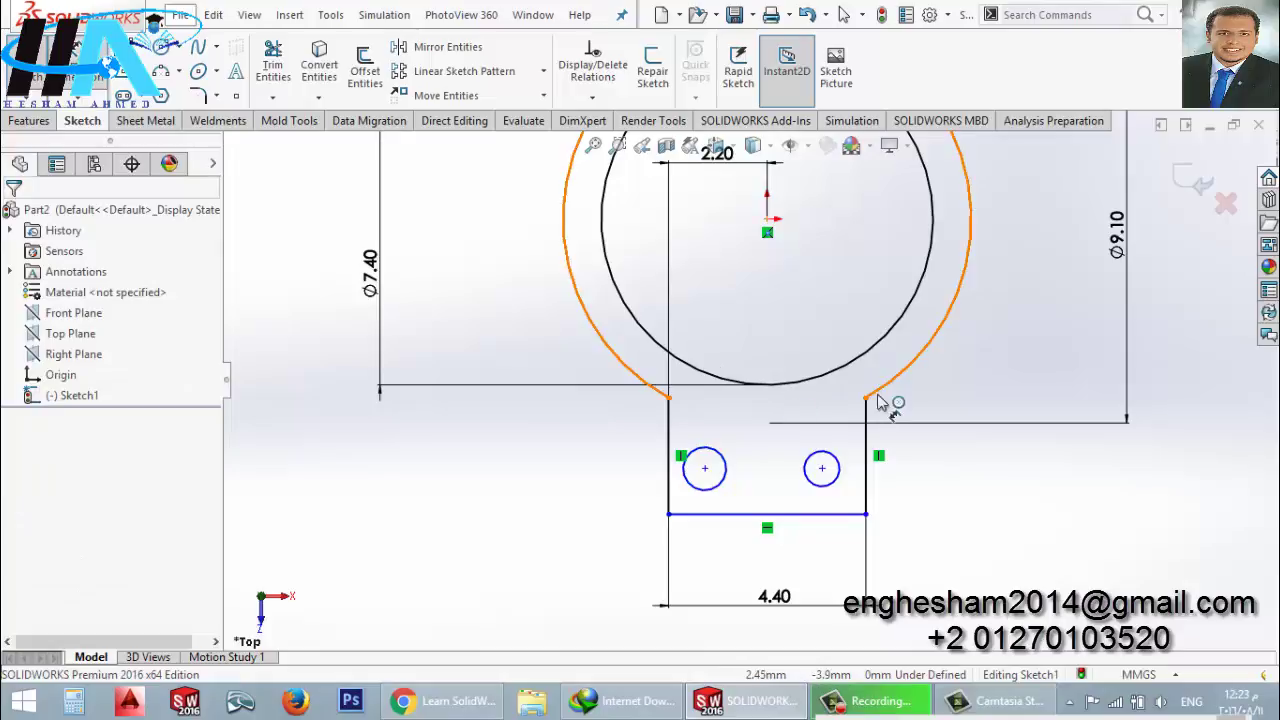
# - Set both small circles to Ø1 mm diameter
pyautogui.click(843, 483)
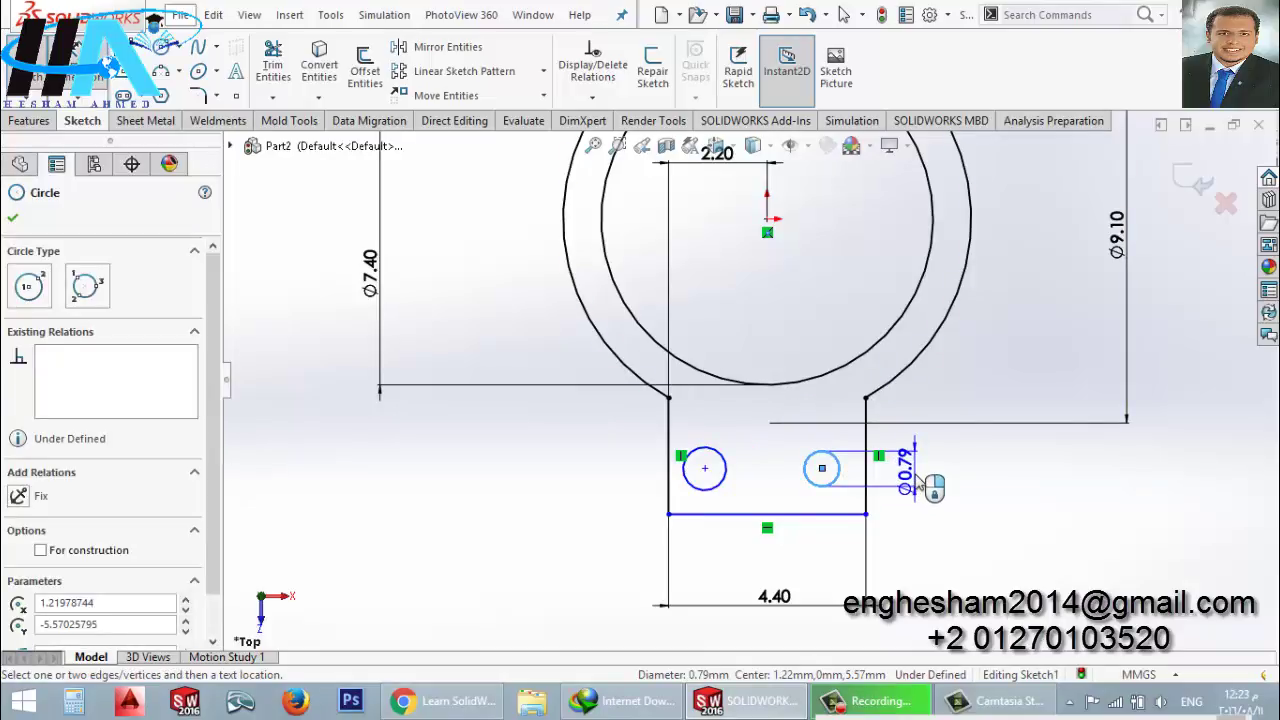
pyautogui.click(917, 484)
pyautogui.write('1')
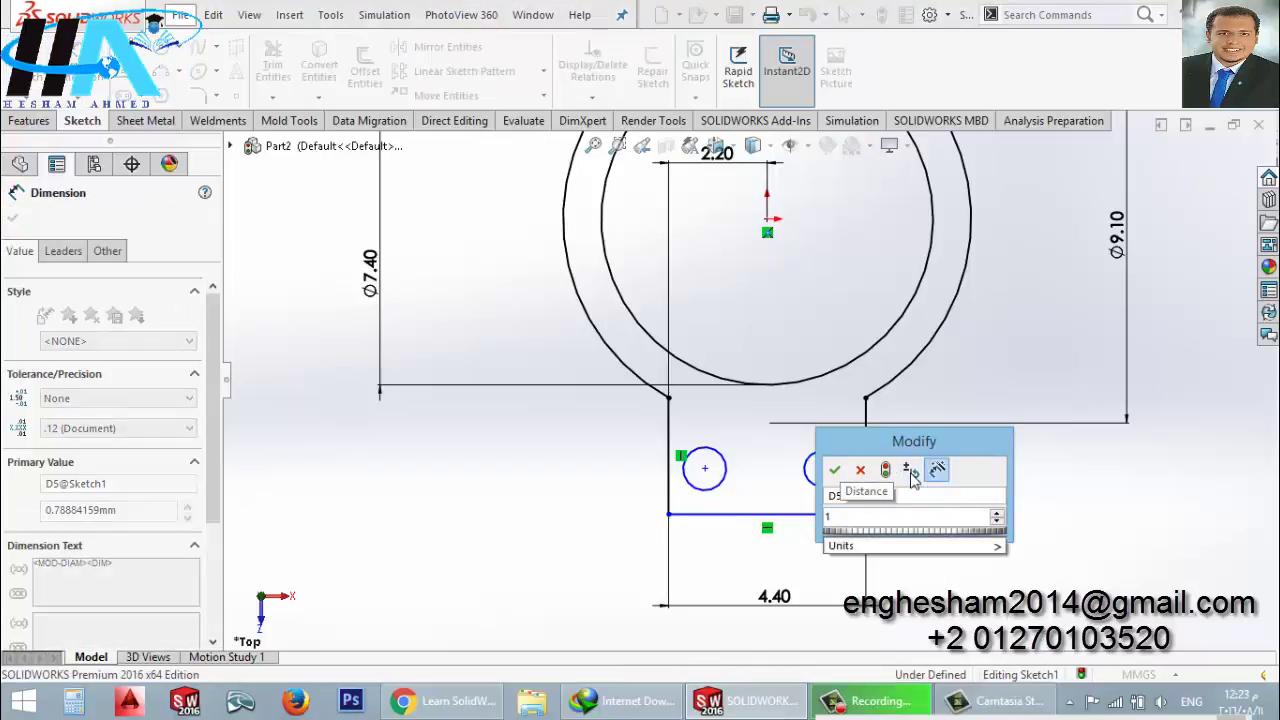
pyautogui.press('Return')
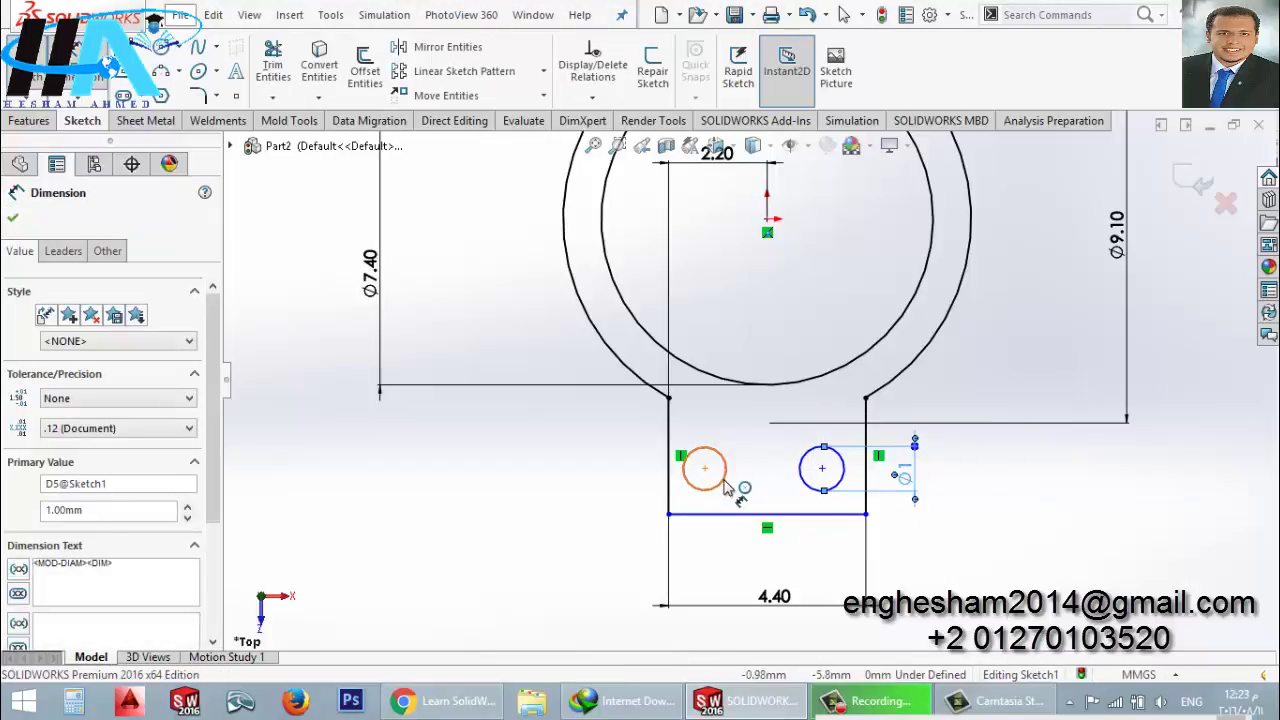
pyautogui.click(724, 486)
pyautogui.click(585, 482)
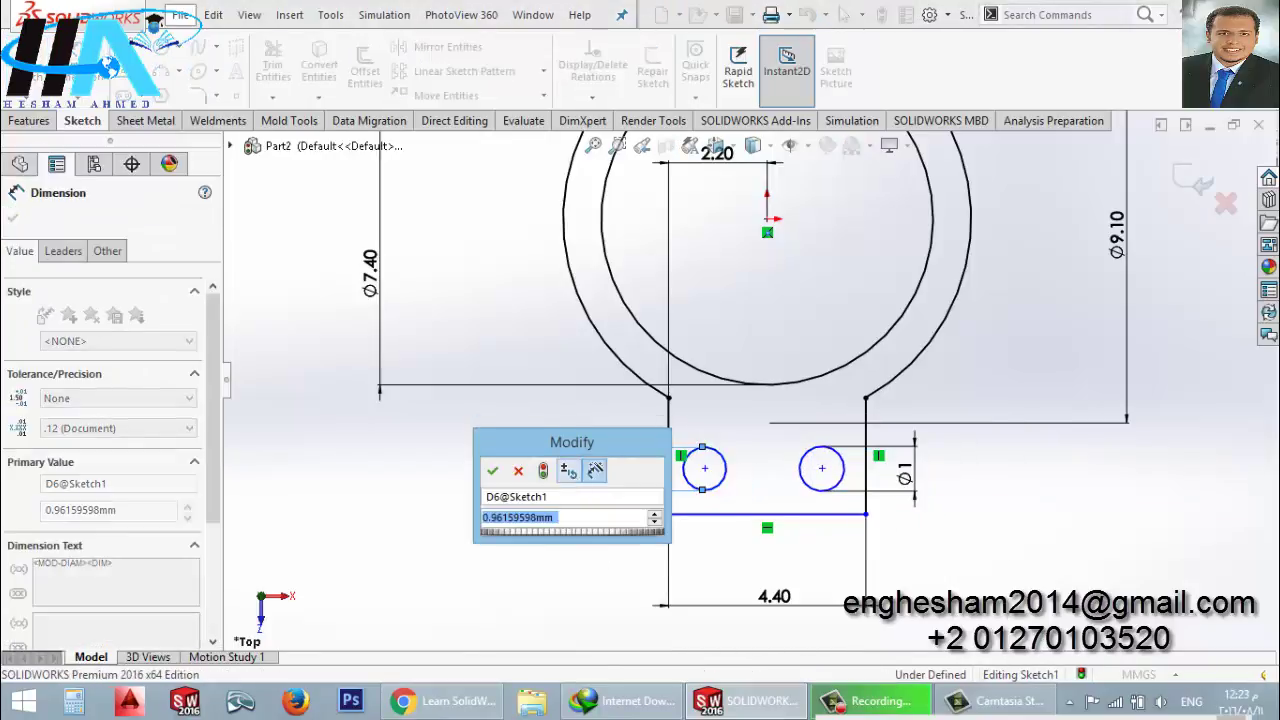
pyautogui.press('Return')
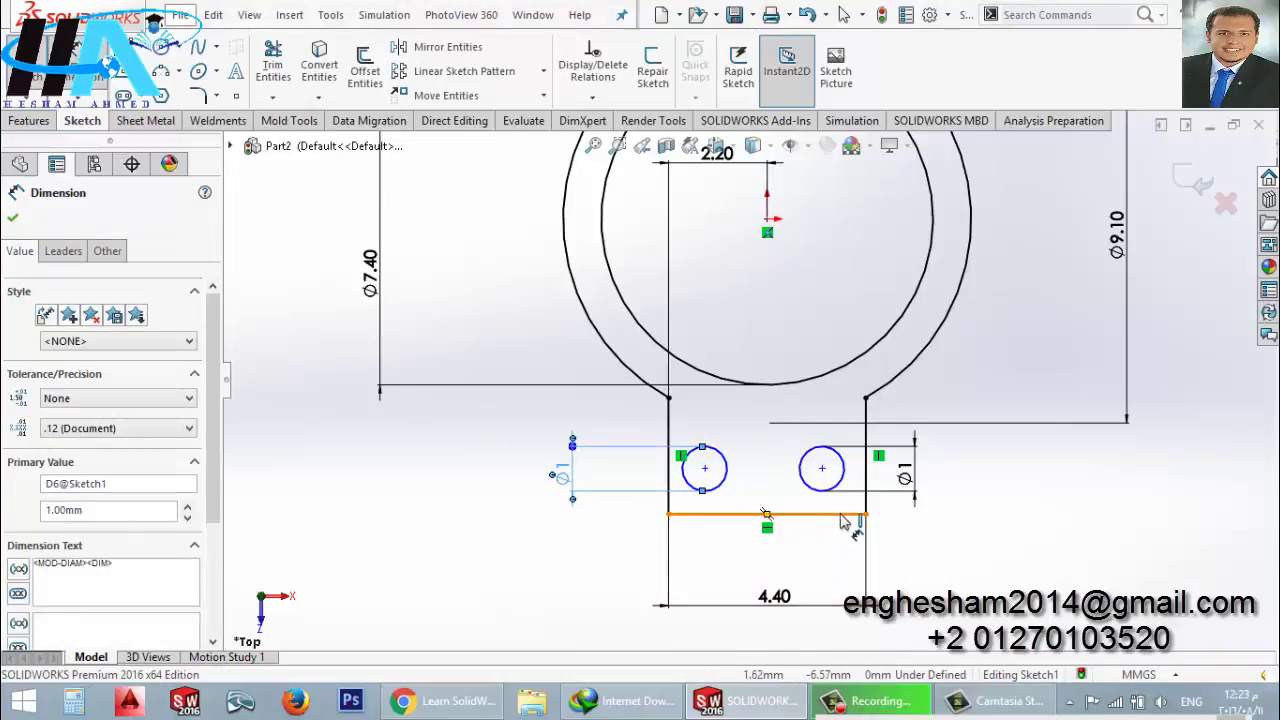
# - Position the right hole 1 mm above the tab's bottom edge and 1 mm from its side
pyautogui.click(845, 515)
pyautogui.click(822, 490)
pyautogui.click(972, 478)
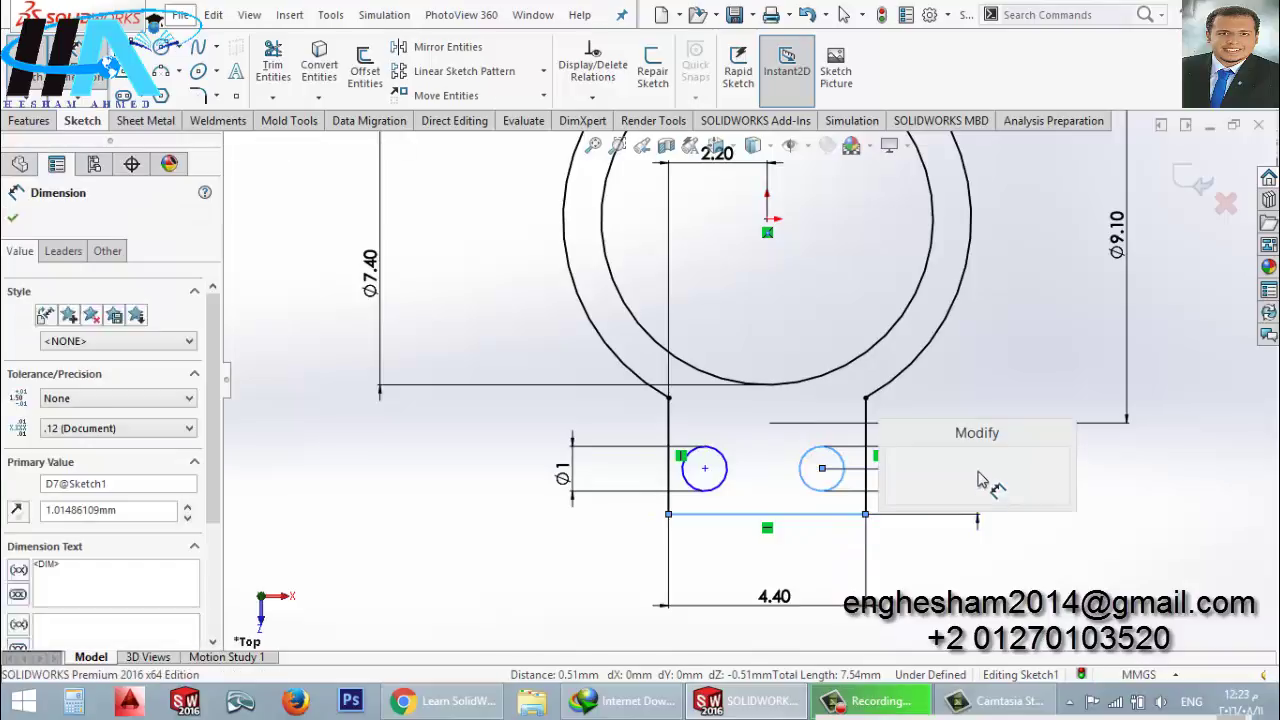
pyautogui.write('1')
pyautogui.press('Return')
pyautogui.click(843, 474)
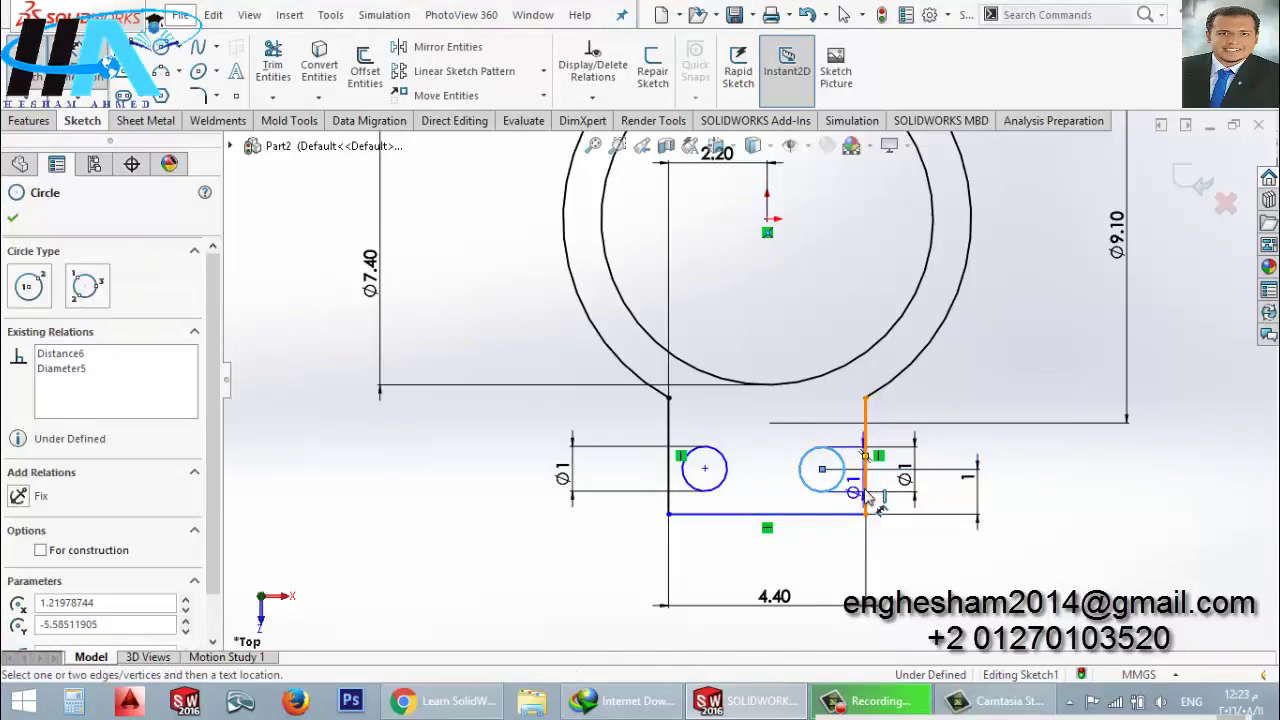
pyautogui.click(865, 485)
pyautogui.click(845, 565)
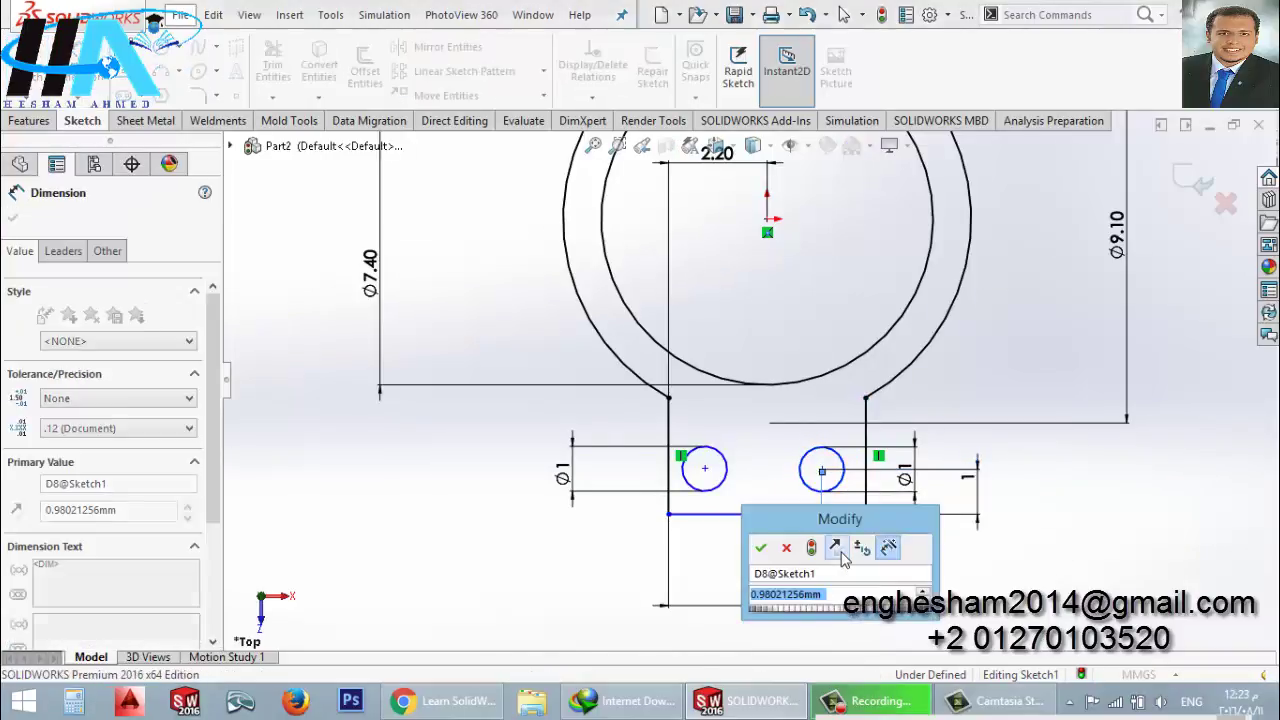
pyautogui.write('1')
pyautogui.press('Return')
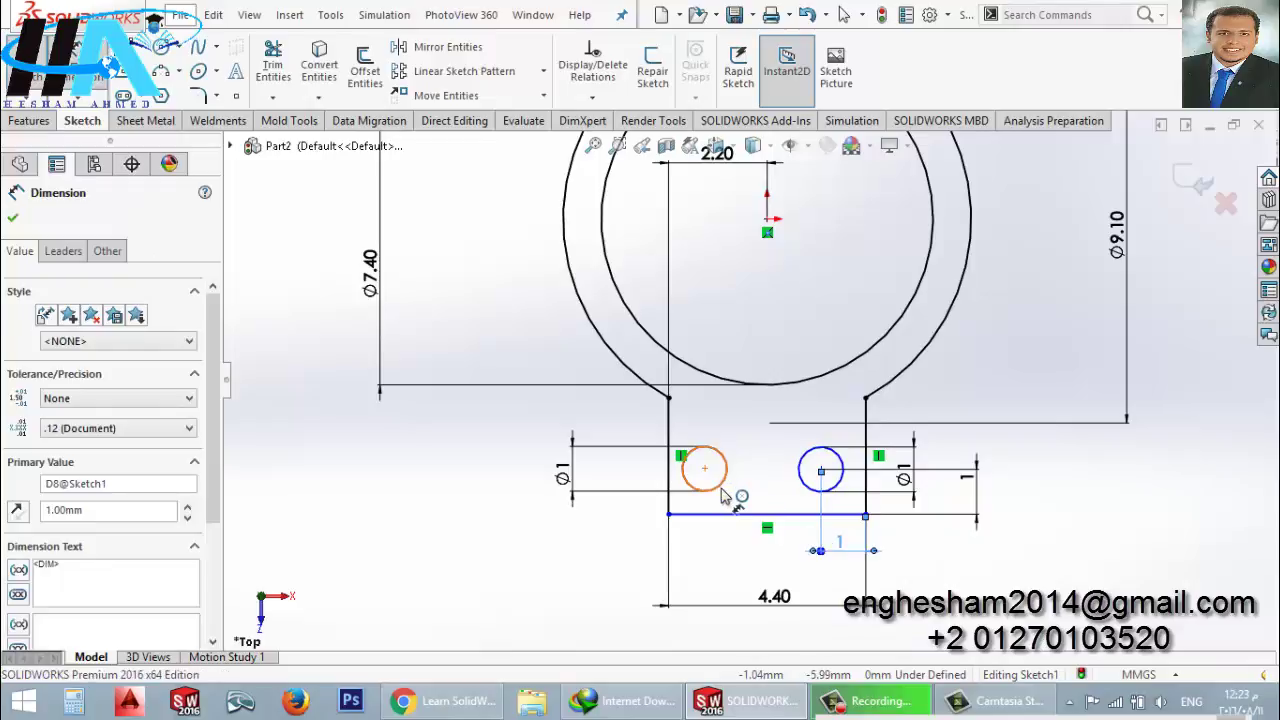
# - Position the left hole 1 mm above the tab's bottom edge and 1 mm from its side
pyautogui.click(718, 488)
pyautogui.click(700, 514)
pyautogui.click(632, 549)
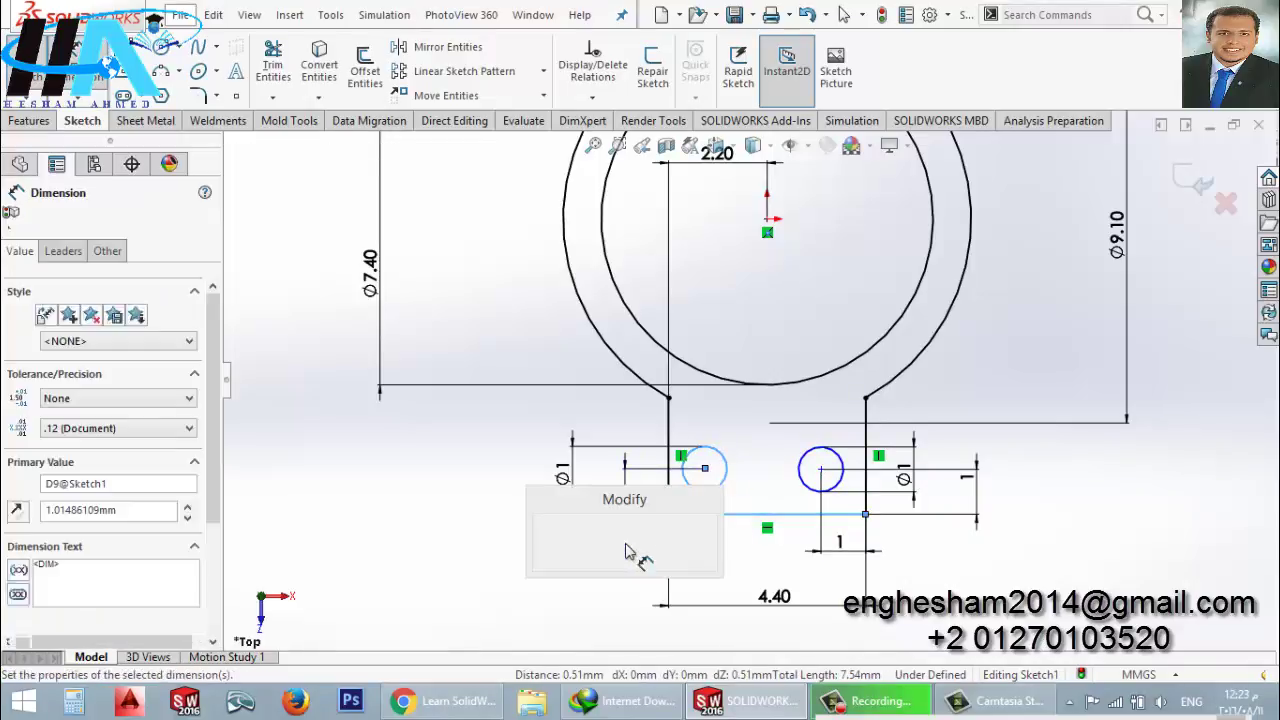
pyautogui.write('1')
pyautogui.press('Return')
pyautogui.click(688, 487)
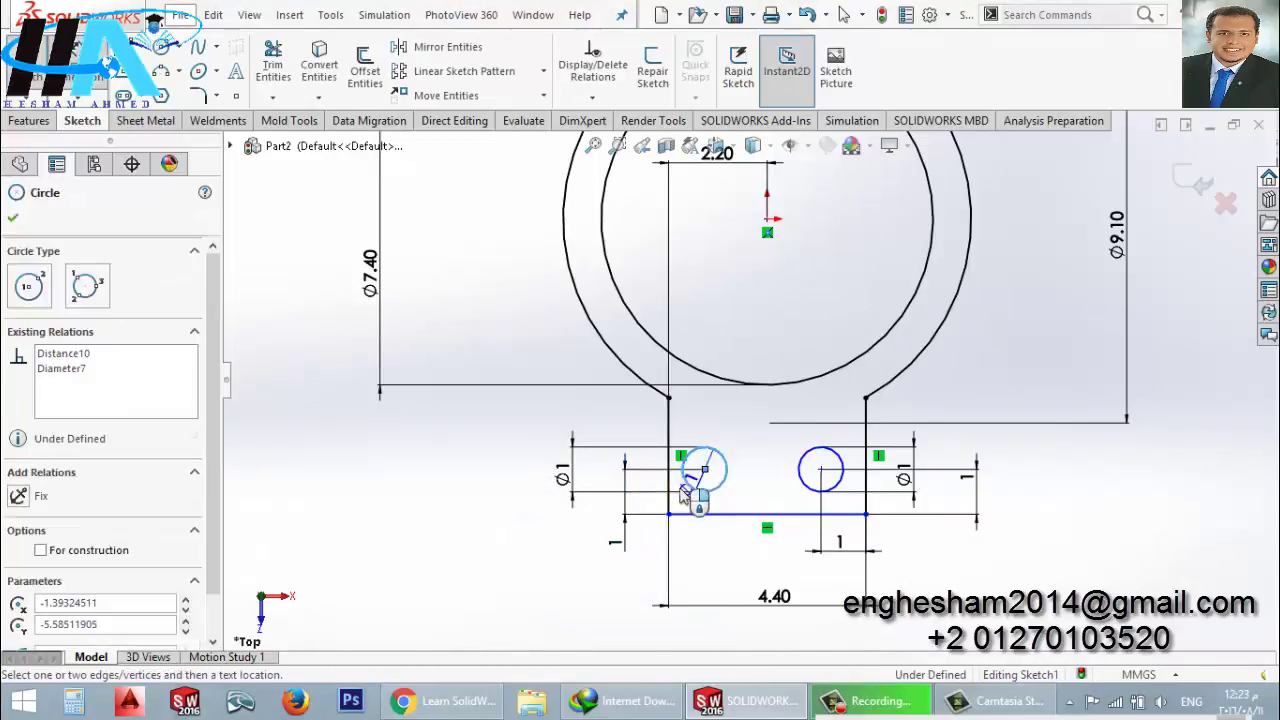
pyautogui.click(668, 485)
pyautogui.click(697, 548)
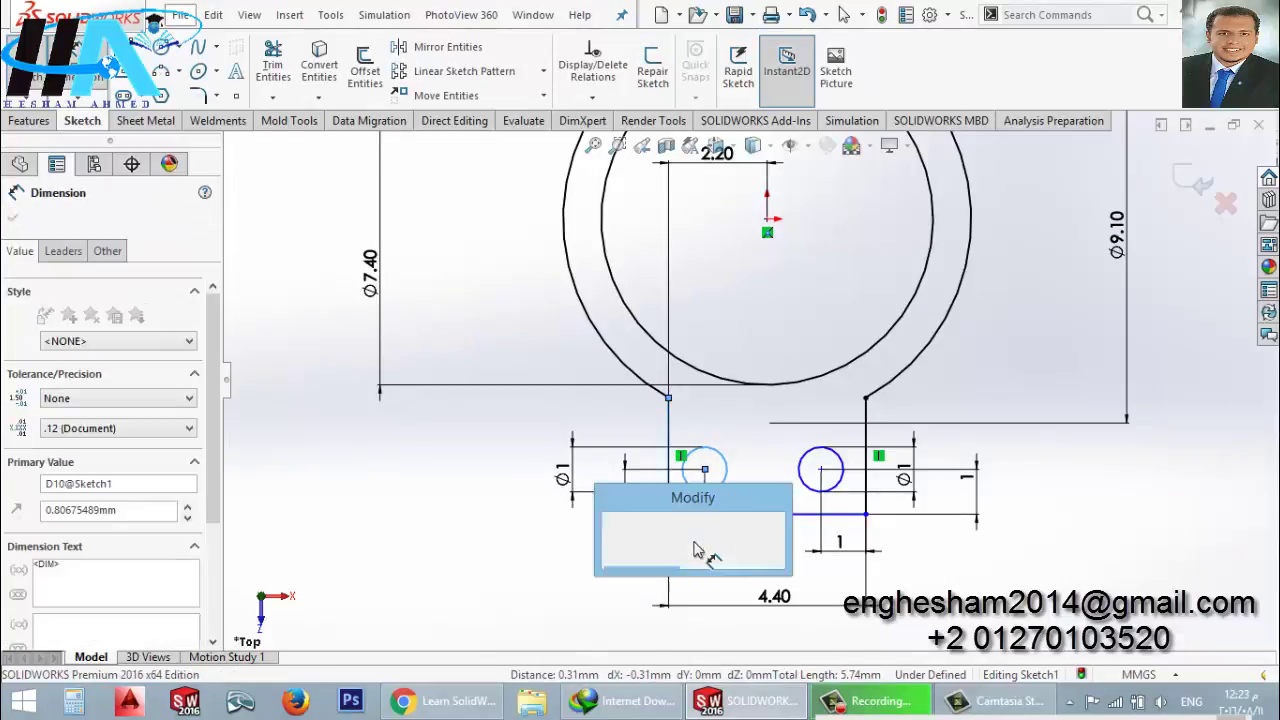
pyautogui.write('1')
pyautogui.press('Return')
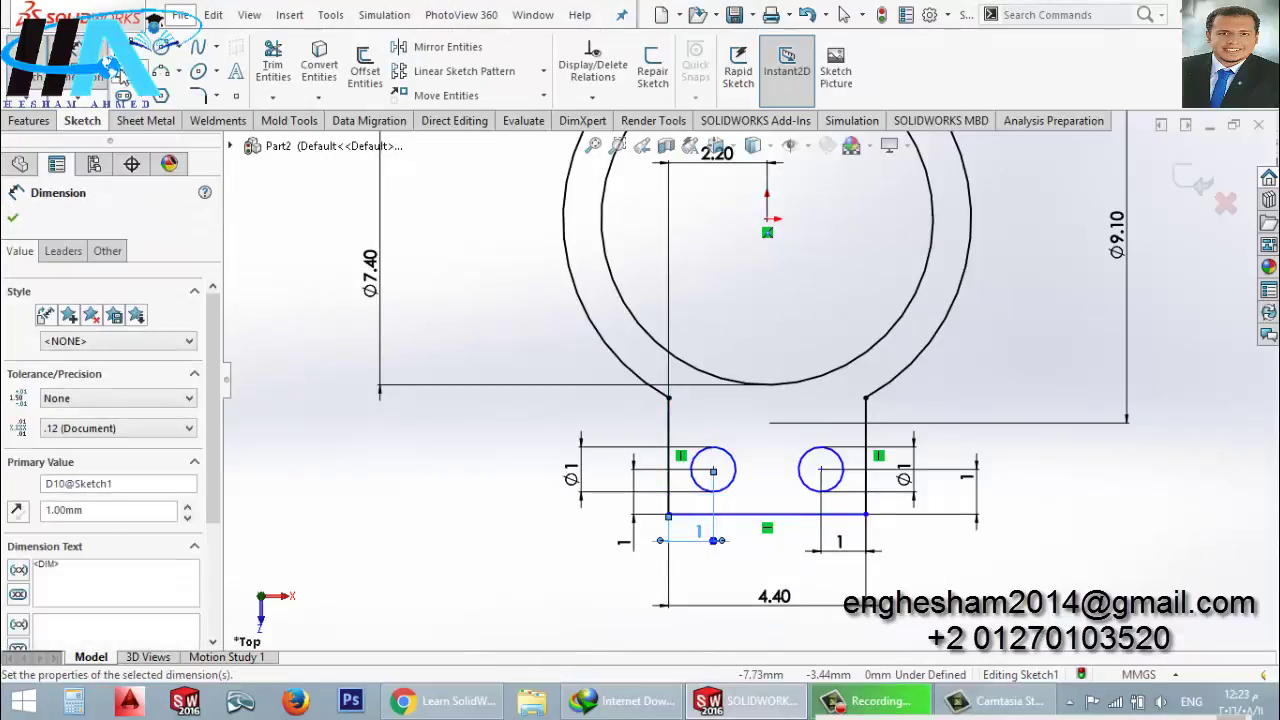
pyautogui.click(118, 70)
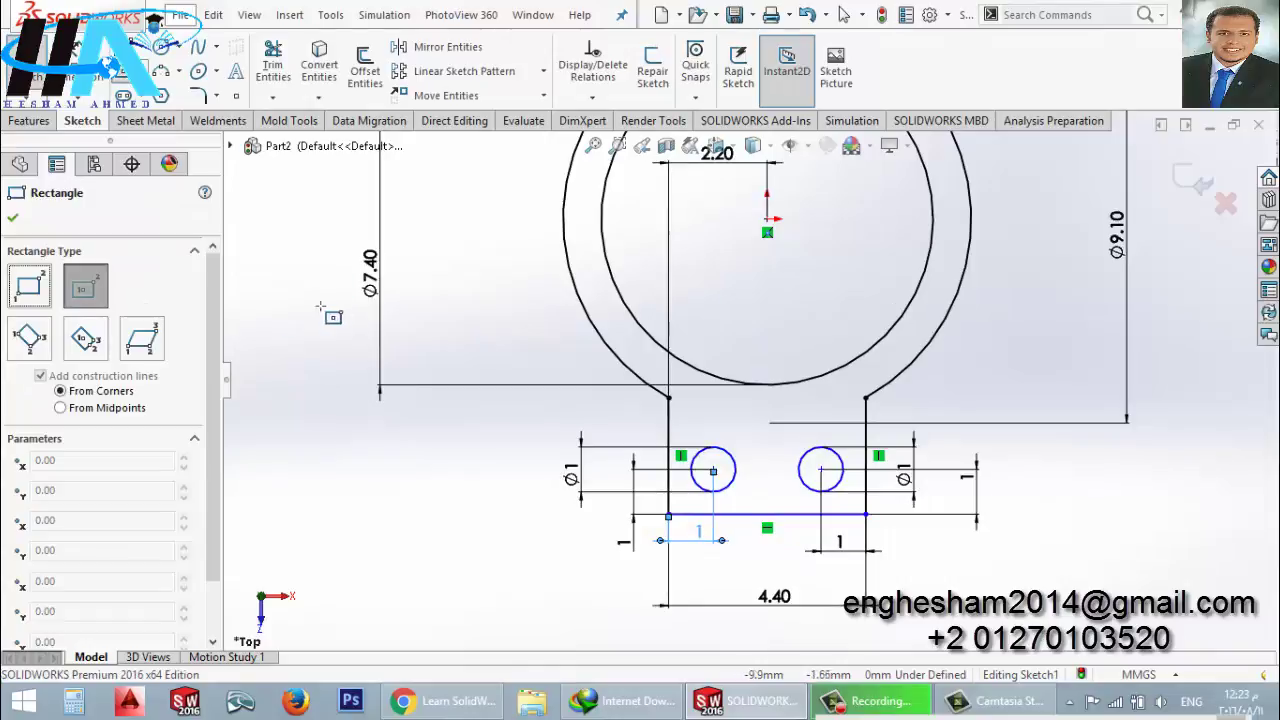
# - Draw a thin centre rectangle from the tab's bottom edge up to the inner ring
pyautogui.click(767, 515)
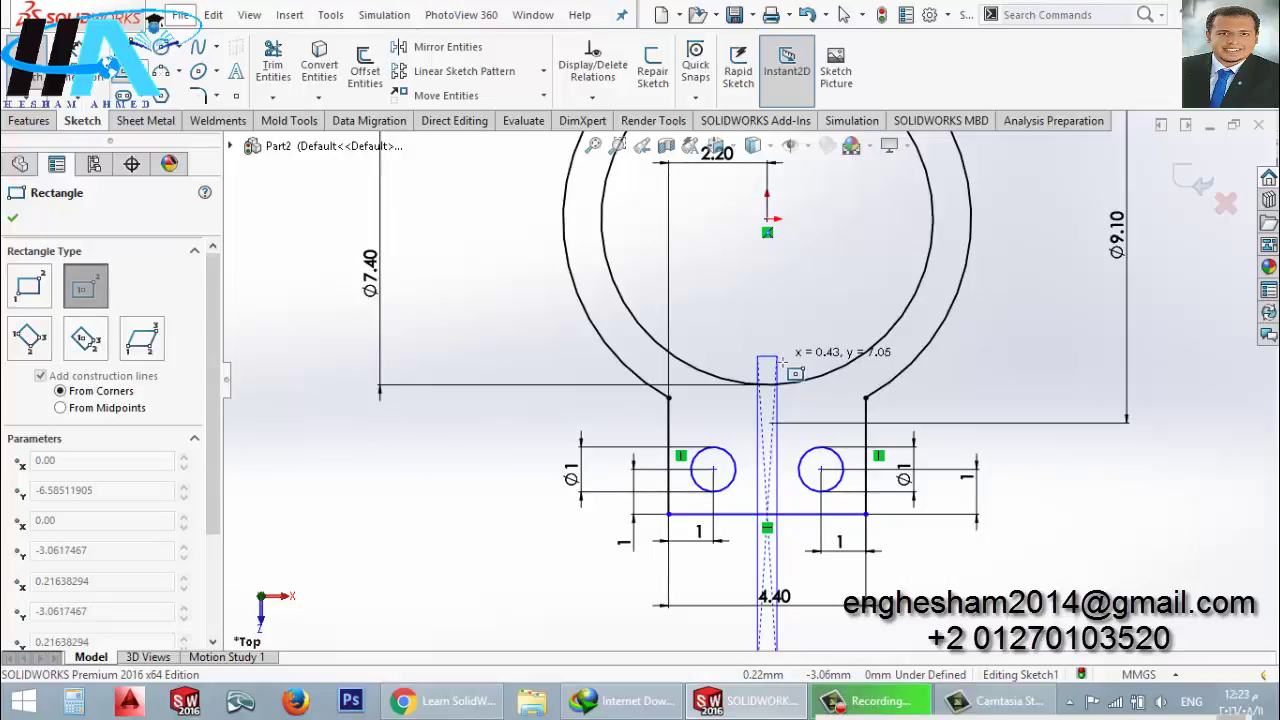
pyautogui.click(777, 357)
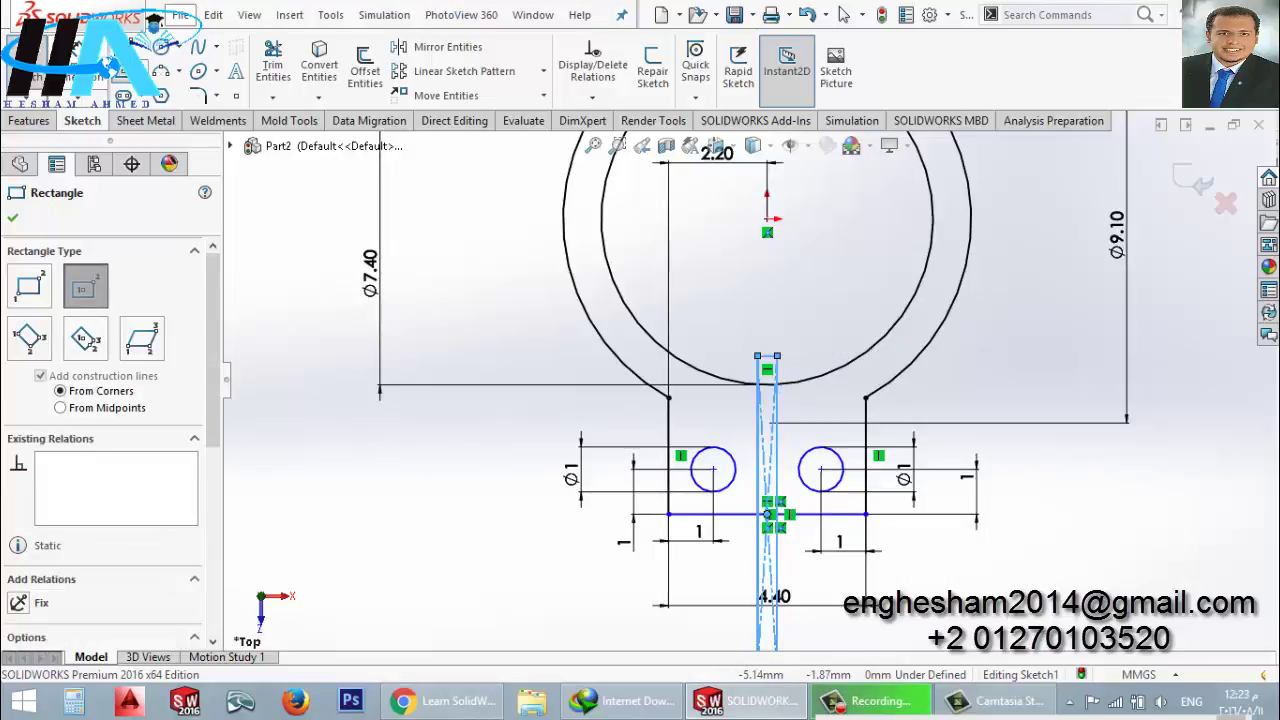
pyautogui.press('Escape')
# - Dimension the slit rectangle's top edge to 0.10 mm wide
pyautogui.scroll(-3, 765, 350)
pyautogui.scroll(-2, 760, 390)
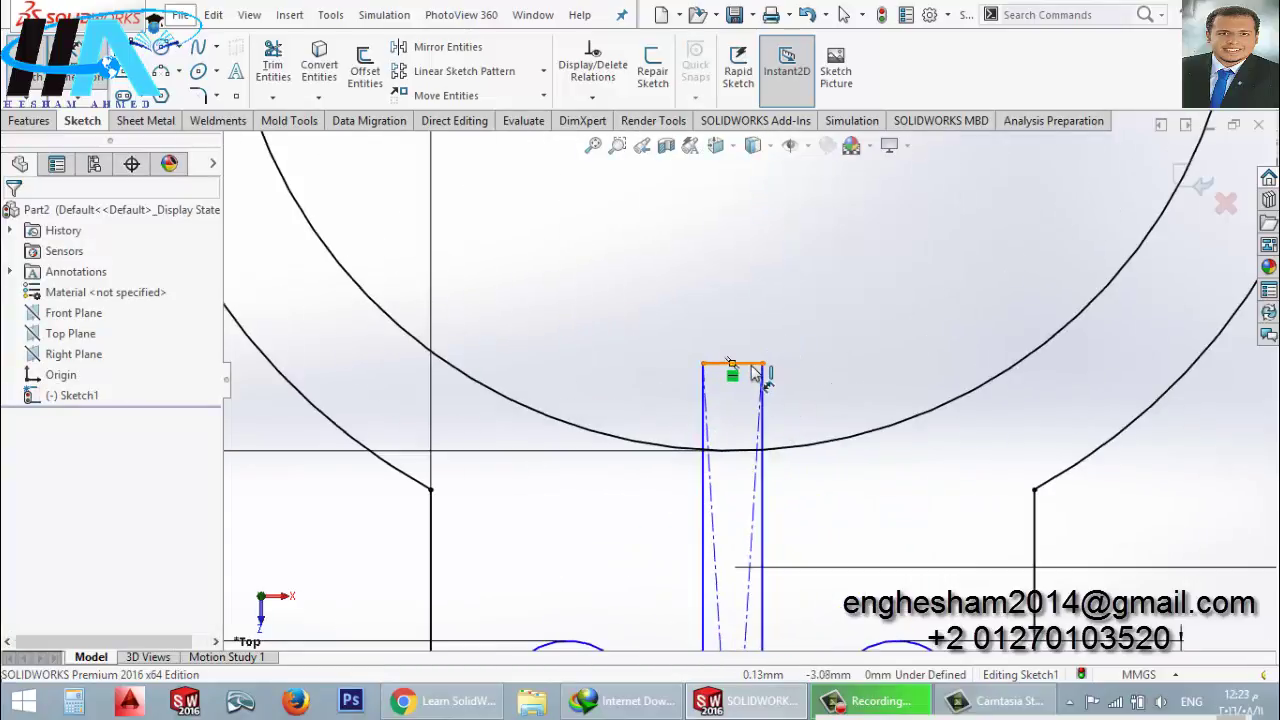
pyautogui.click(753, 365)
pyautogui.click(740, 310)
pyautogui.write('0.1')
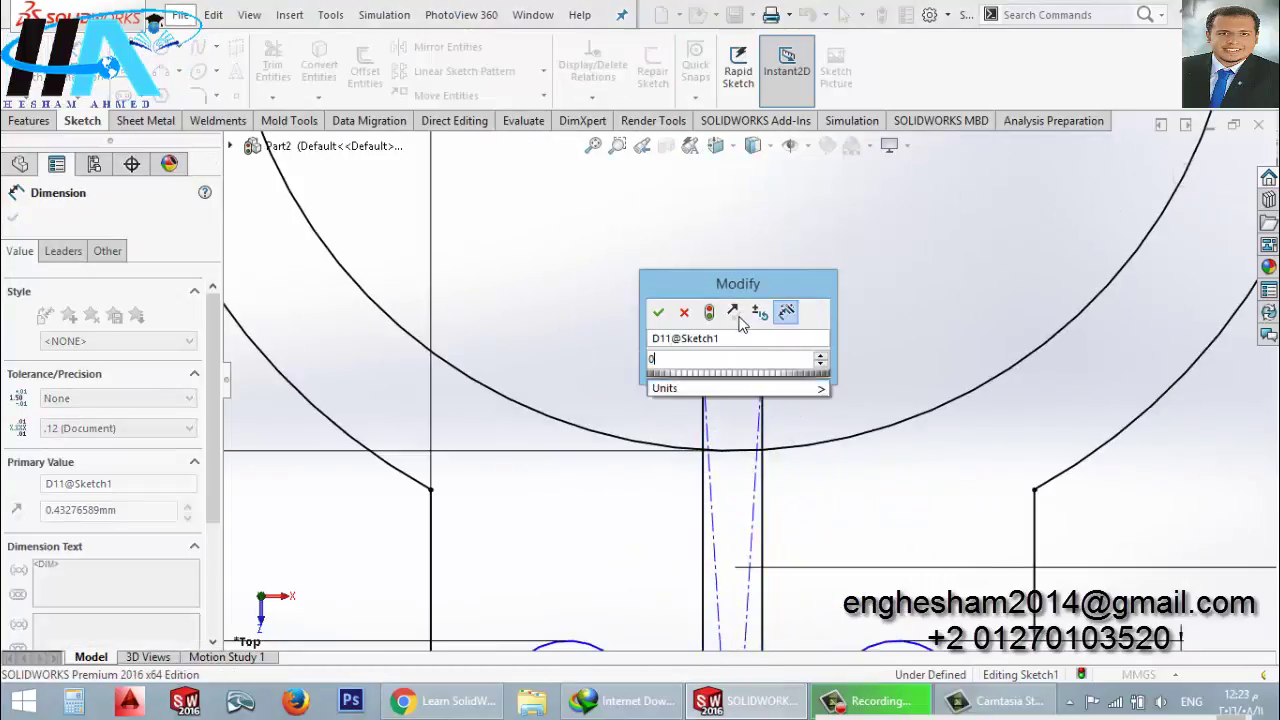
pyautogui.press('Return')
pyautogui.scroll(3, 745, 400)
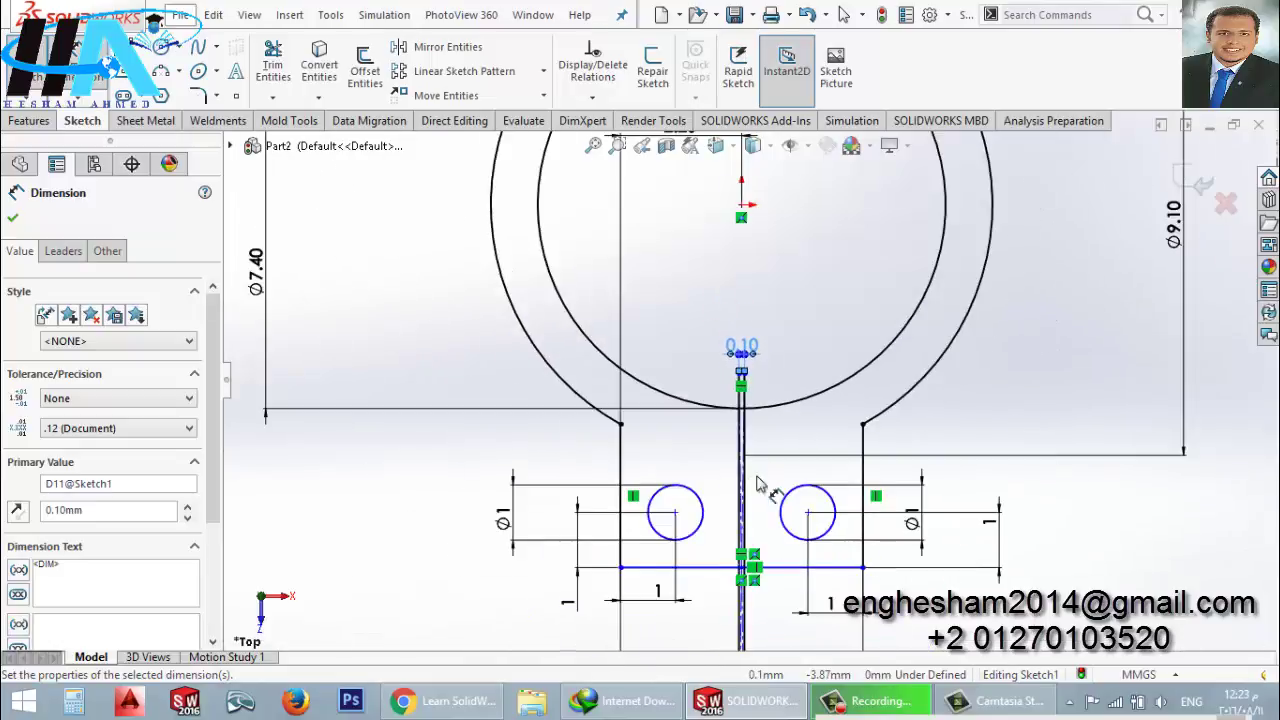
pyautogui.scroll(3, 765, 520)
pyautogui.scroll(-3, 760, 555)
# - Power-trim the slot lines below the base line and the base line inside the slot
pyautogui.click(273, 62)
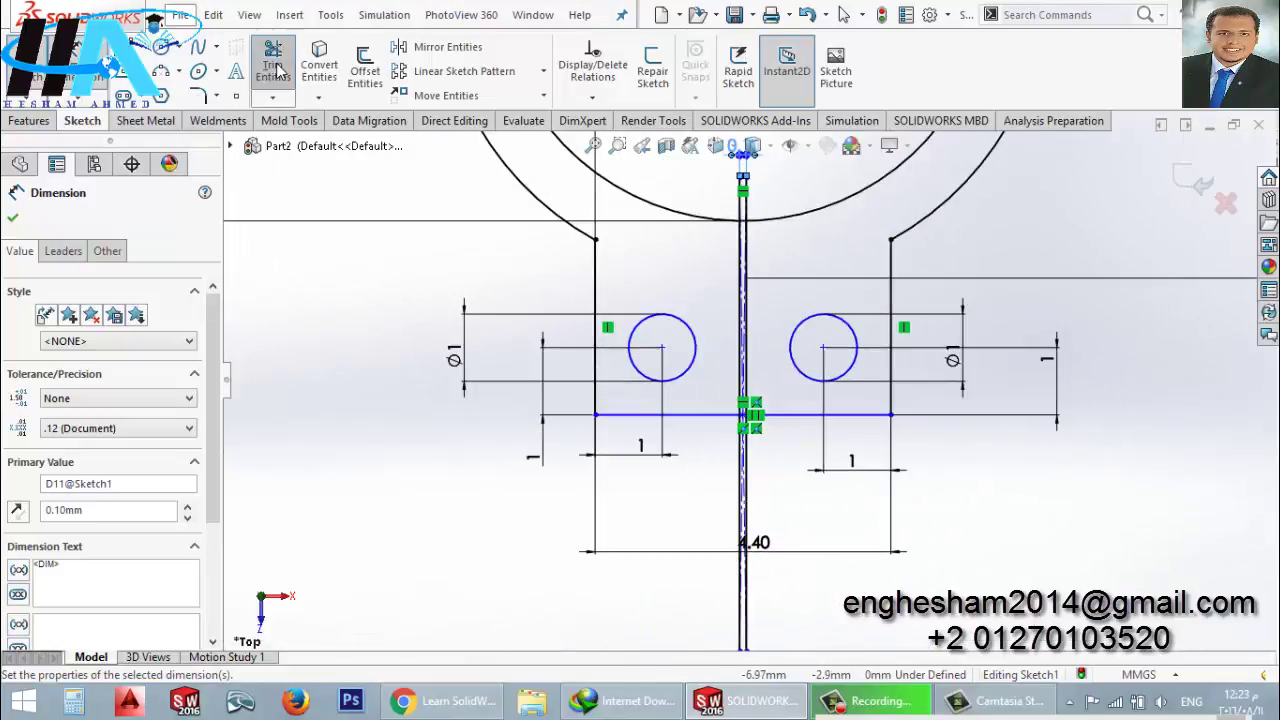
pyautogui.scroll(-3, 650, 450)
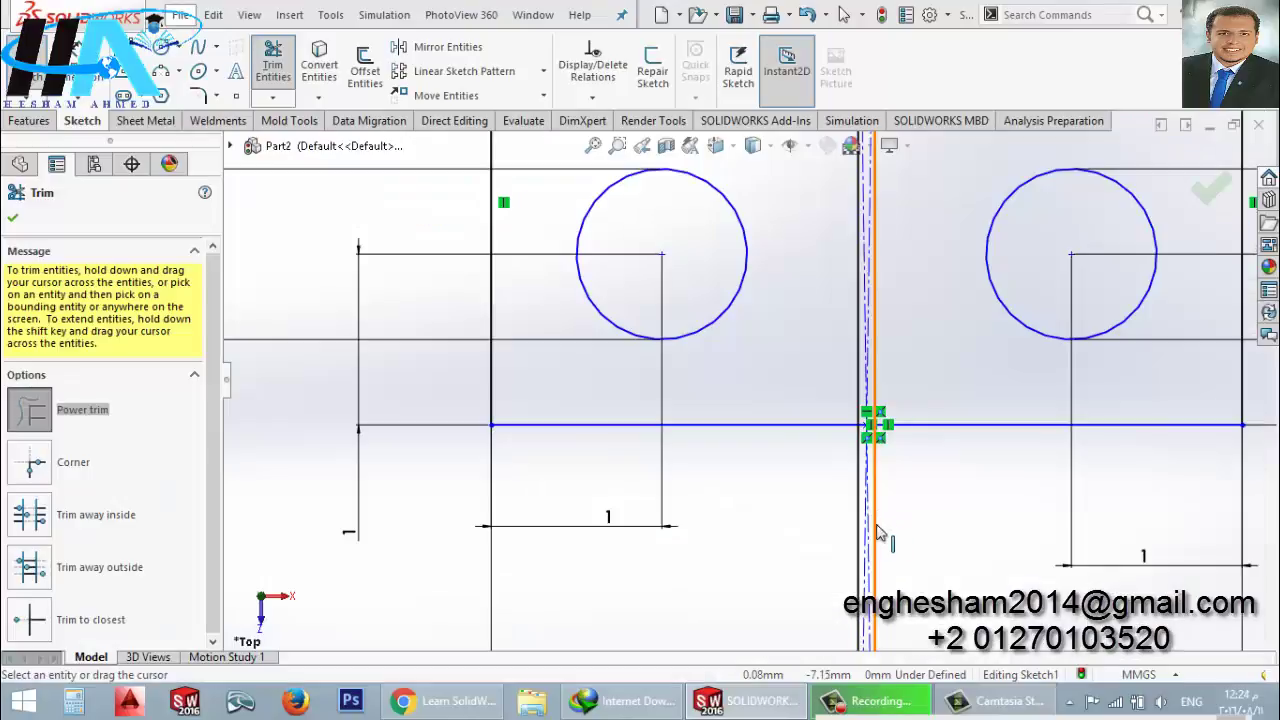
pyautogui.moveTo(880, 556); pyautogui.dragTo(845, 560)
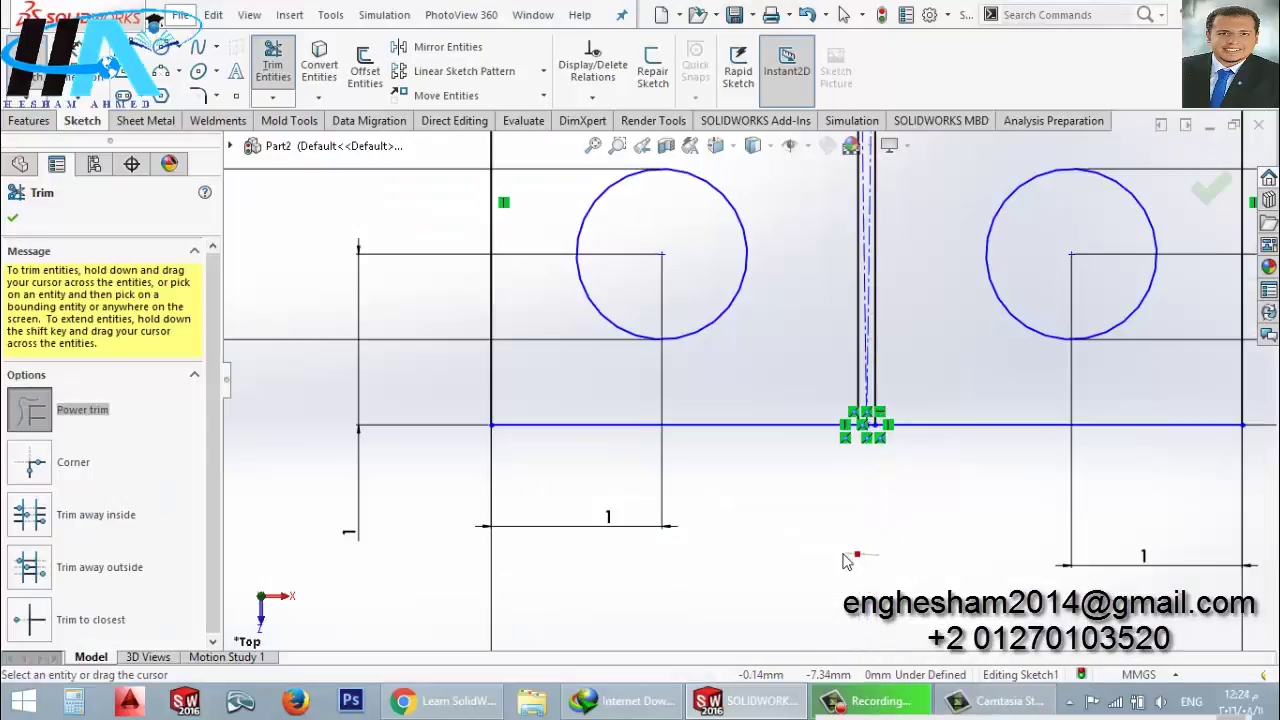
pyautogui.scroll(-3, 880, 450)
pyautogui.scroll(-3, 800, 436)
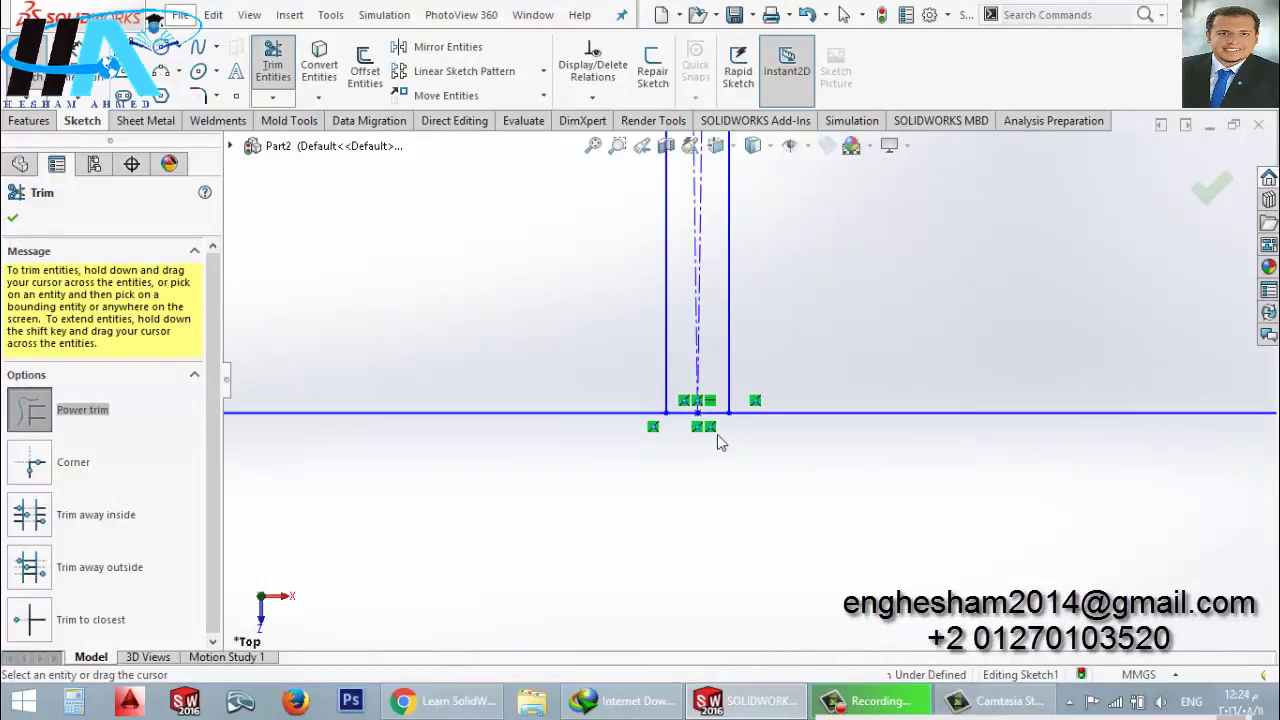
pyautogui.moveTo(717, 432)
pyautogui.mouseDown()
pyautogui.moveTo(700, 398)
pyautogui.moveTo(697, 420)
pyautogui.mouseUp()
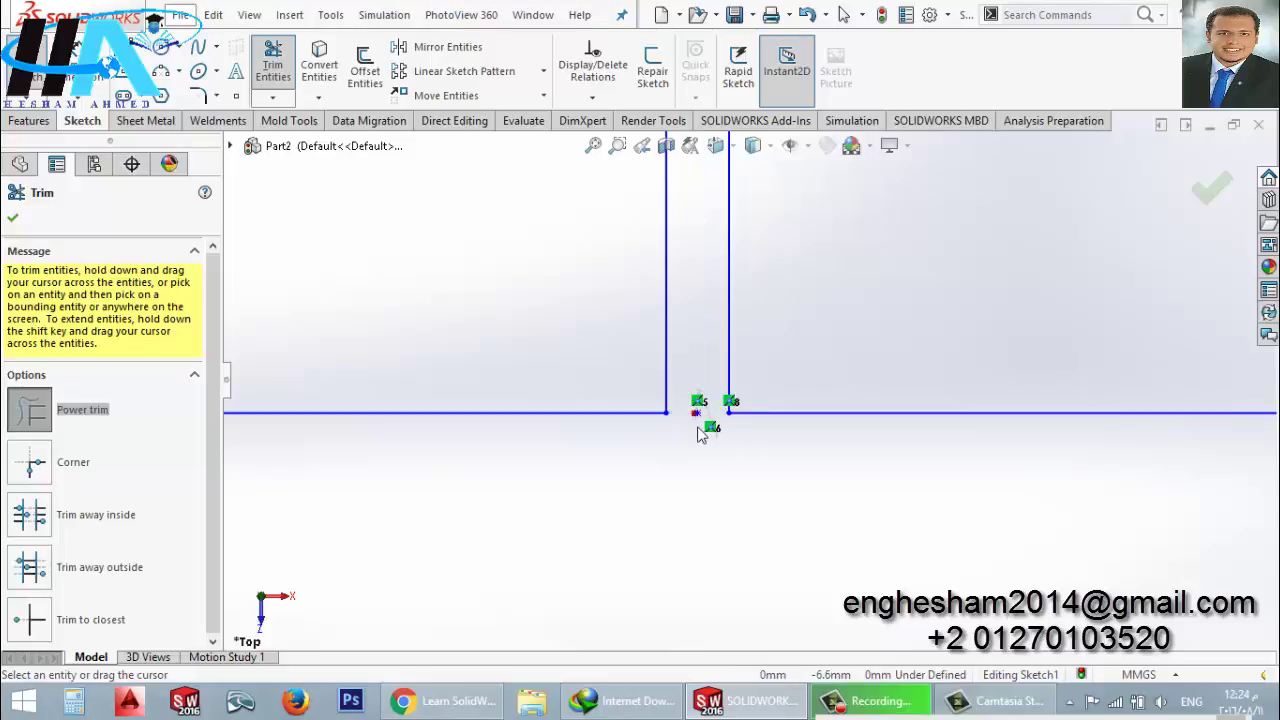
# - Trim the slot's top edge at the inner arc so the slit opens, then exit the sketch
pyautogui.scroll(3, 717, 429)
pyautogui.scroll(2, 771, 366)
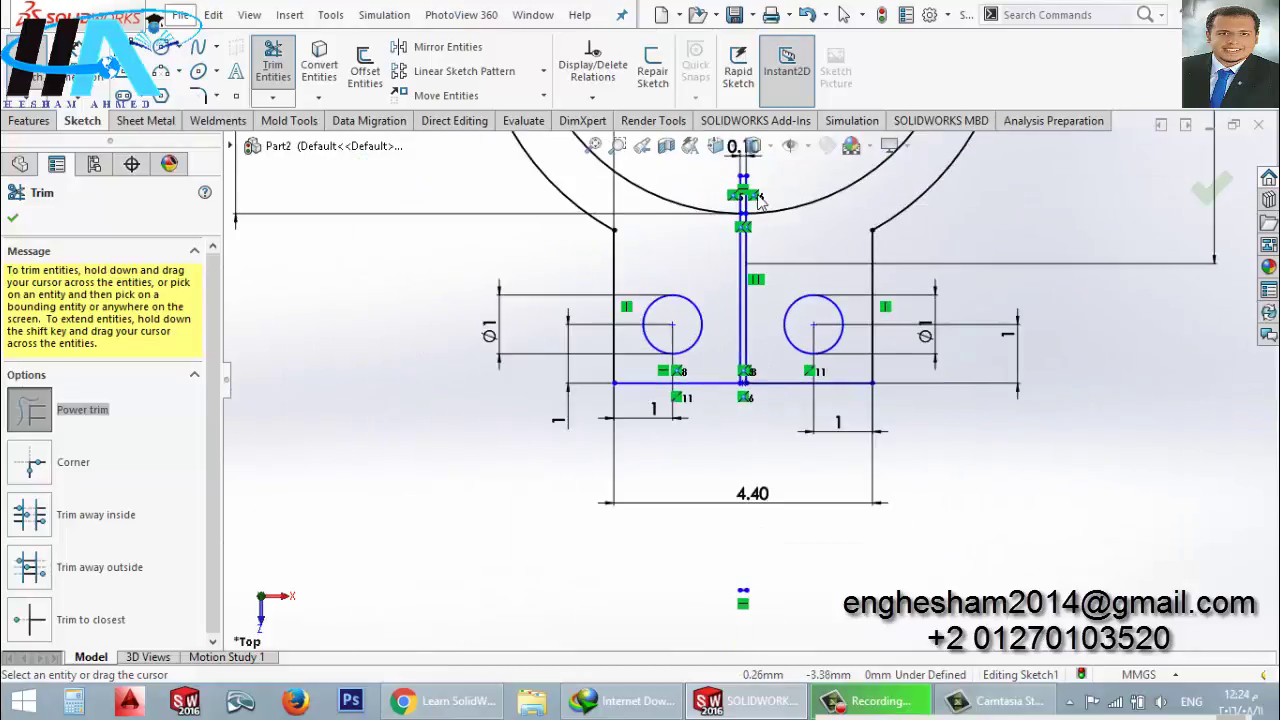
pyautogui.scroll(-4, 758, 197)
pyautogui.moveTo(771, 352)
pyautogui.mouseDown()
pyautogui.moveTo(709, 343)
pyautogui.moveTo(686, 271)
pyautogui.moveTo(706, 255)
pyautogui.mouseUp()
pyautogui.scroll(3, 757, 460)
pyautogui.scroll(-3, 751, 466)
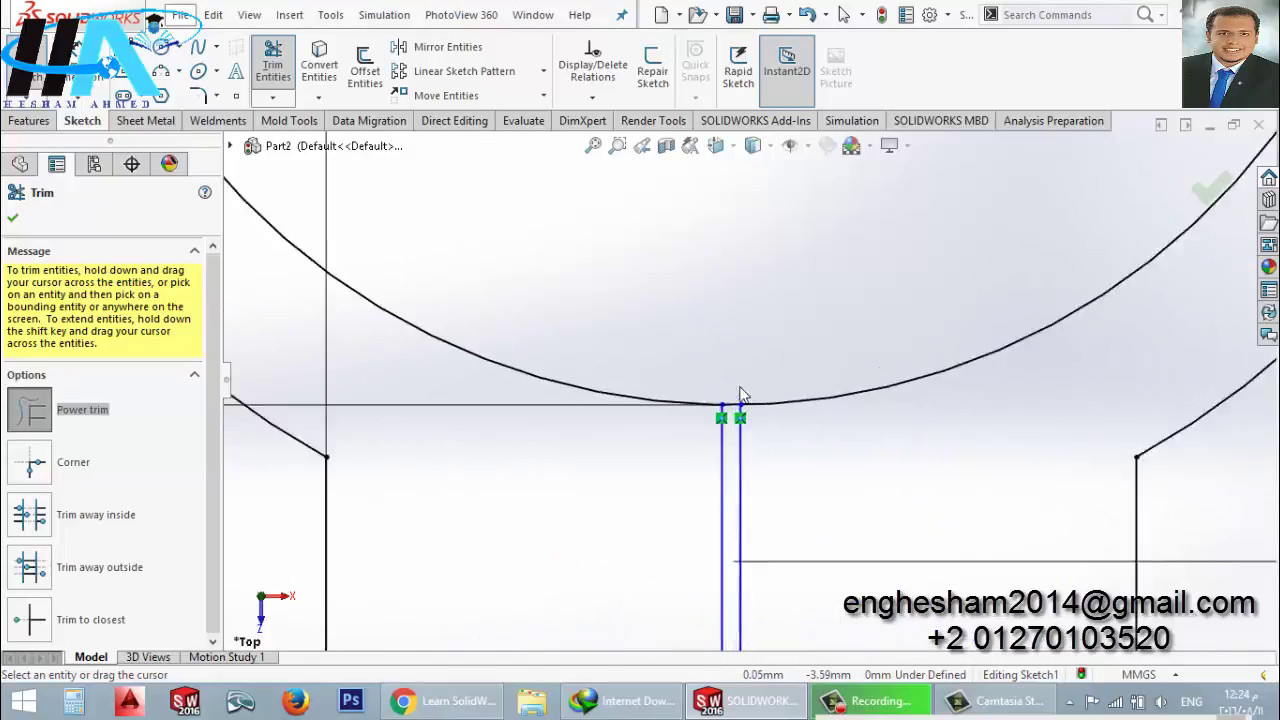
pyautogui.scroll(-2, 737, 397)
pyautogui.scroll(3, 757, 486)
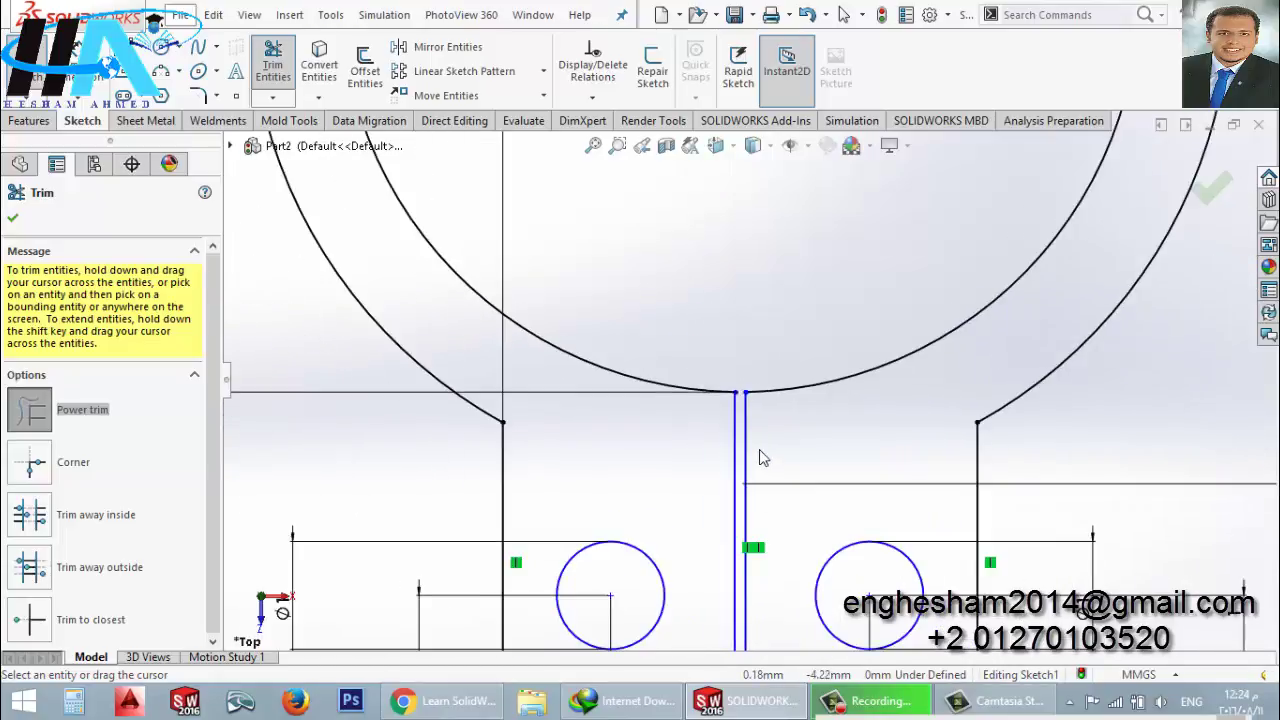
pyautogui.scroll(3, 759, 449)
pyautogui.scroll(1, 770, 495)
pyautogui.scroll(-3, 709, 466)
pyautogui.scroll(-2, 700, 471)
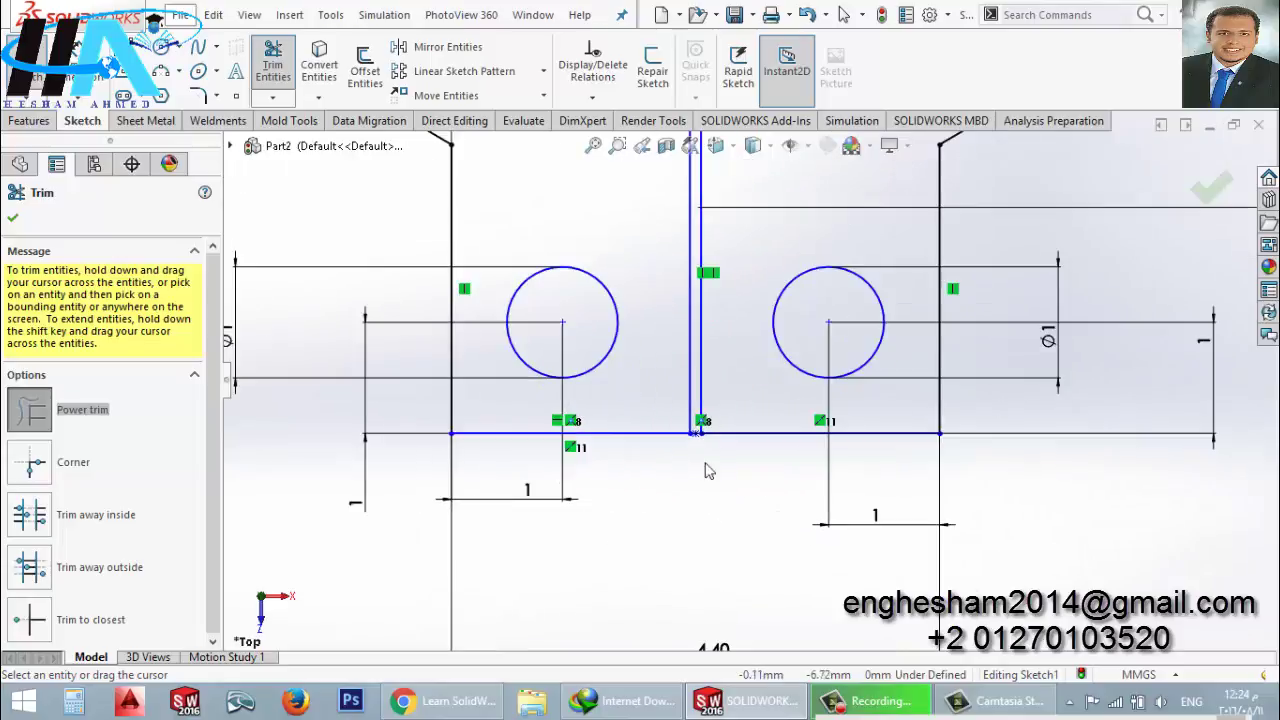
pyautogui.scroll(-2, 694, 446)
pyautogui.scroll(-2, 709, 386)
pyautogui.scroll(-1, 709, 386)
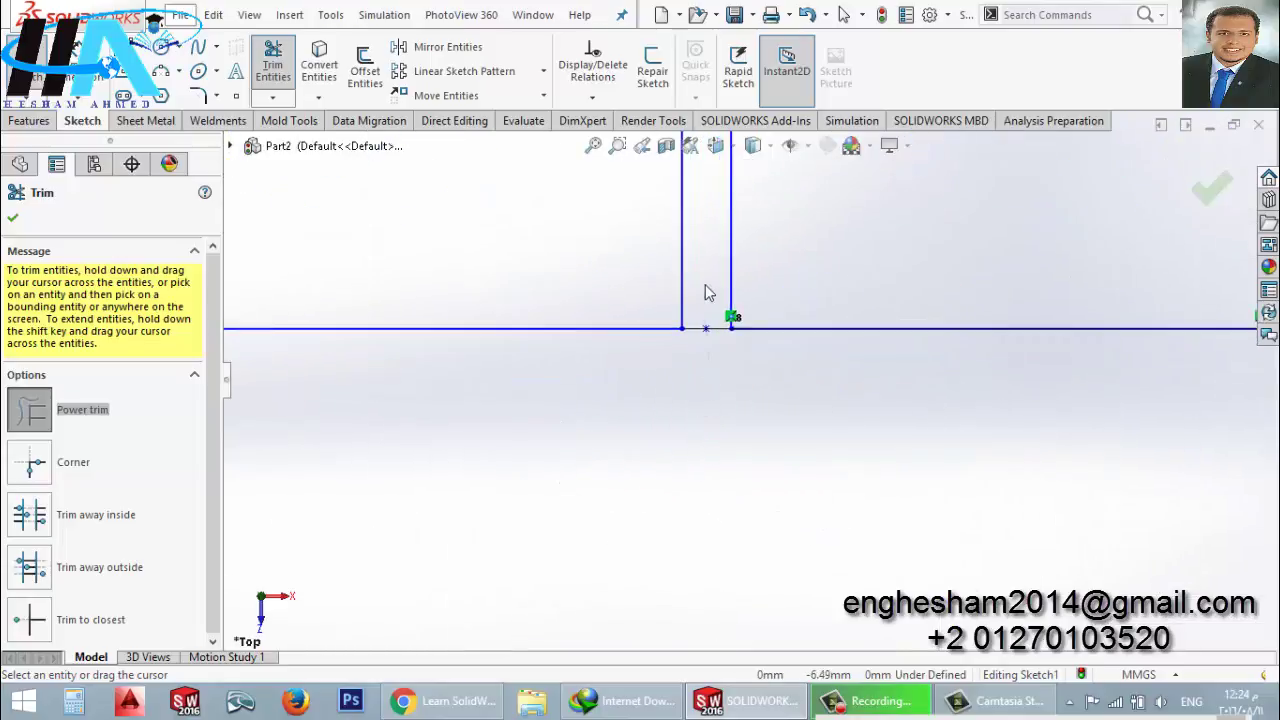
pyautogui.click(44, 96)
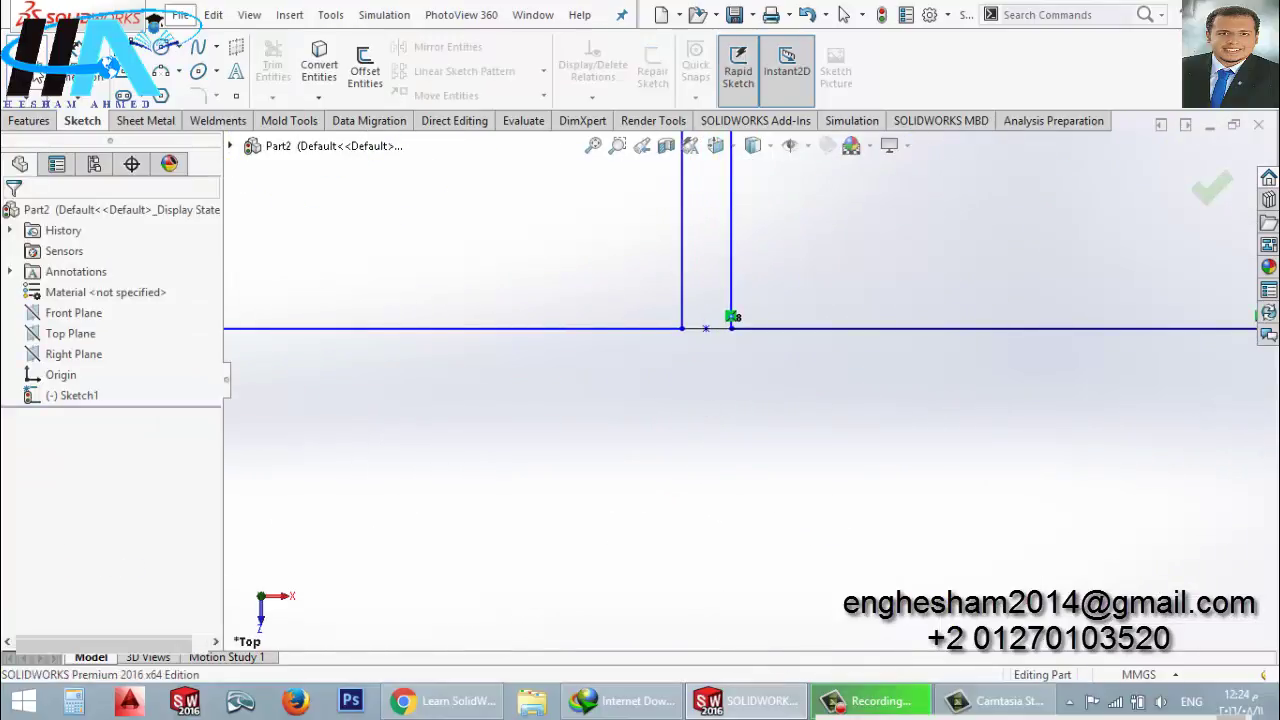
# - Extrude the ring sketch region as a Boss-Extrude with 0.70 mm blind depth
pyautogui.click(44, 94)
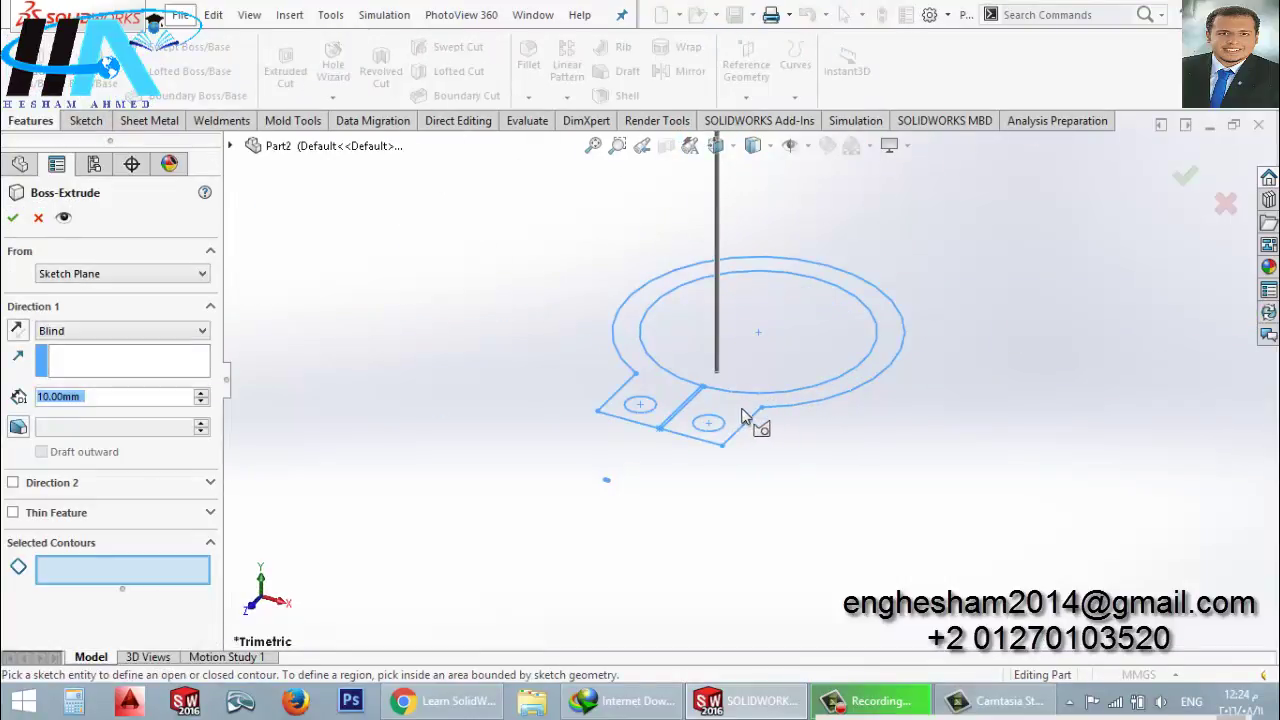
pyautogui.click(740, 420)
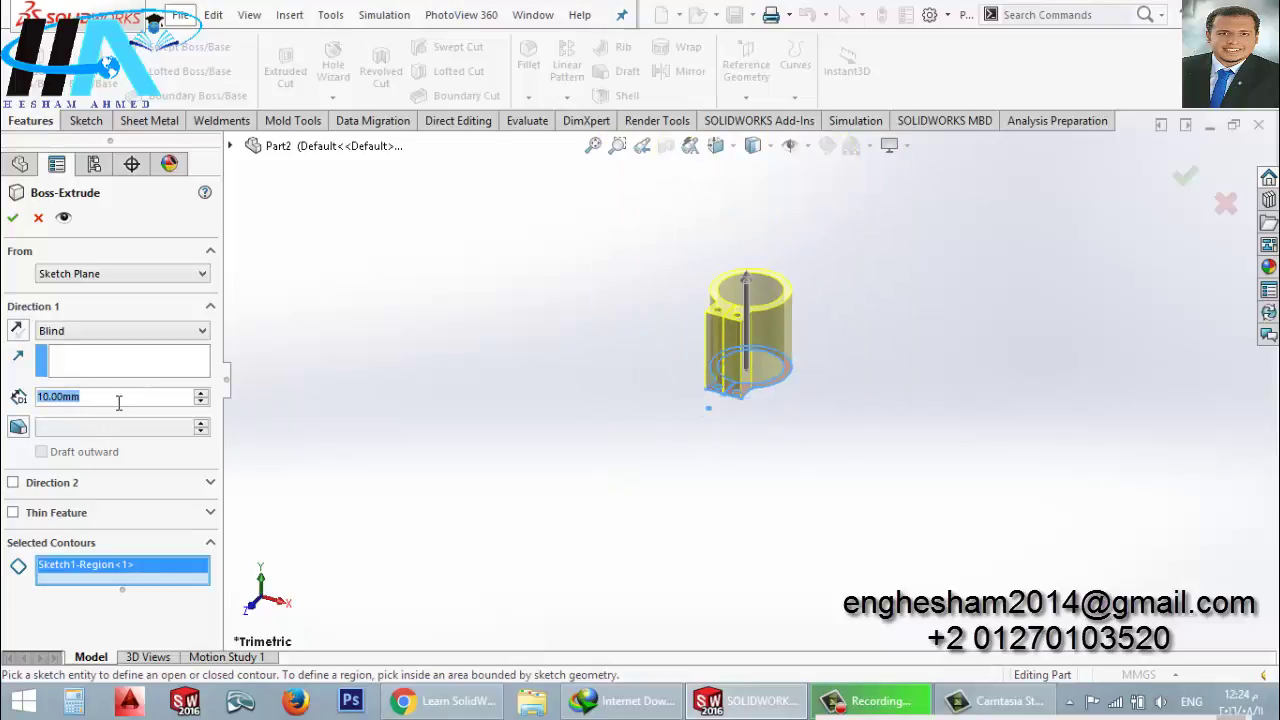
pyautogui.write('0.7')
pyautogui.press('Return')
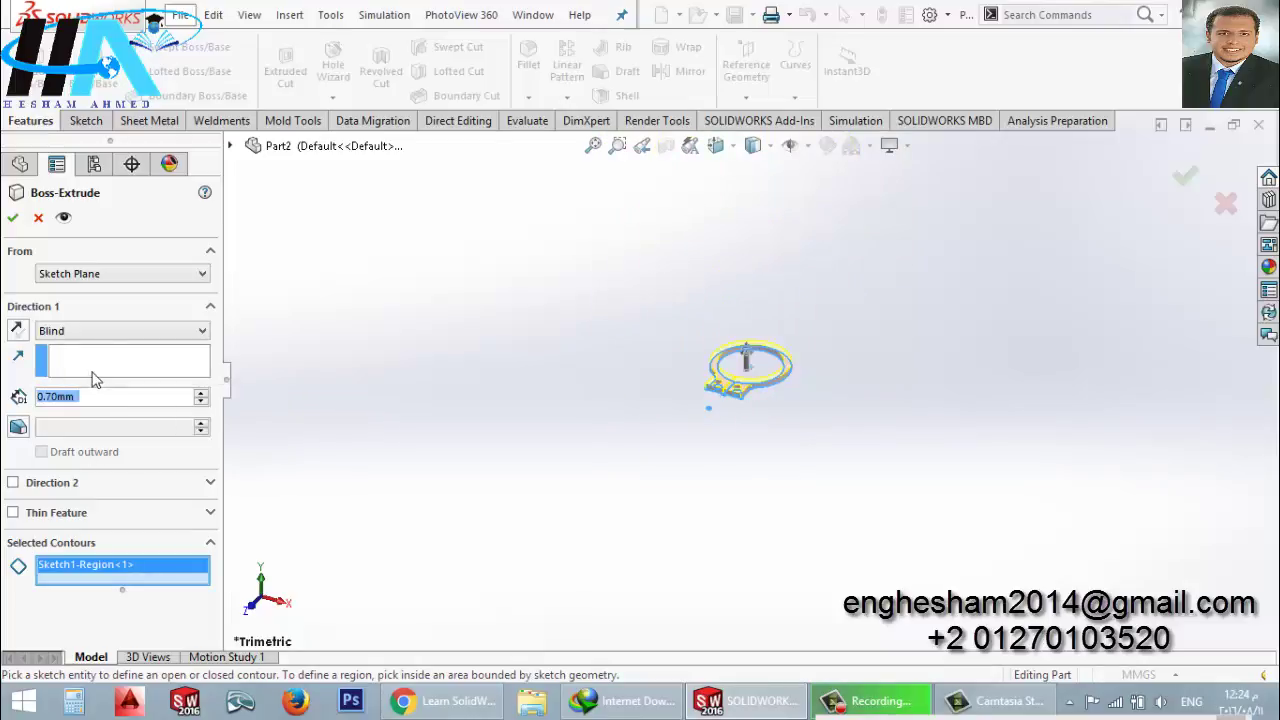
pyautogui.click(13, 218)
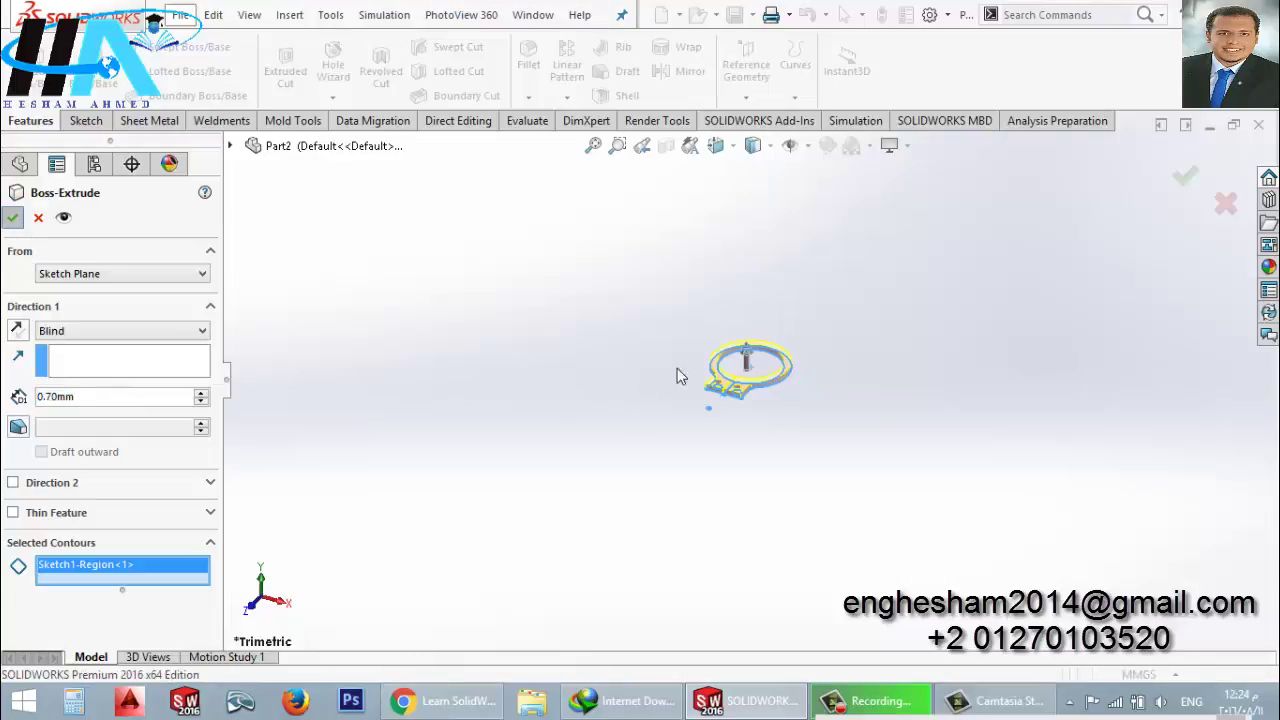
# - Save the part as 'Retaining Ring' in the Control Handle Project folder
pyautogui.click(493, 383)
pyautogui.click(736, 16)
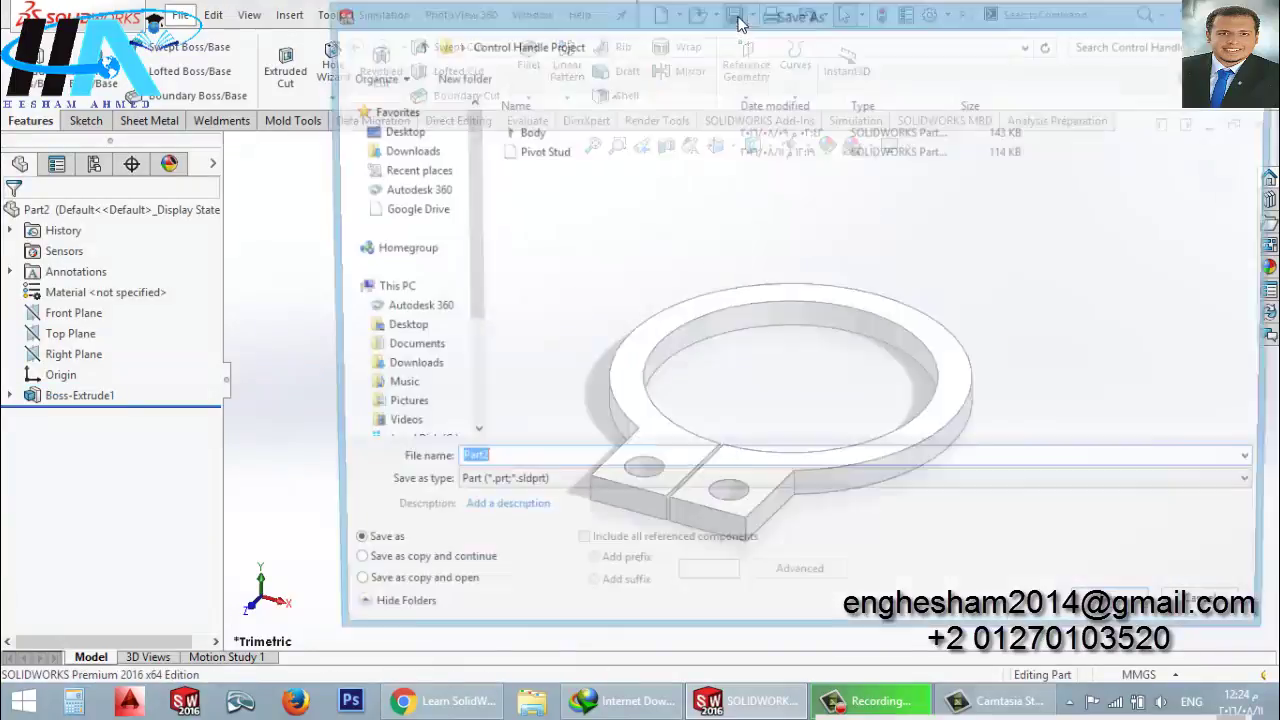
pyautogui.write('R')
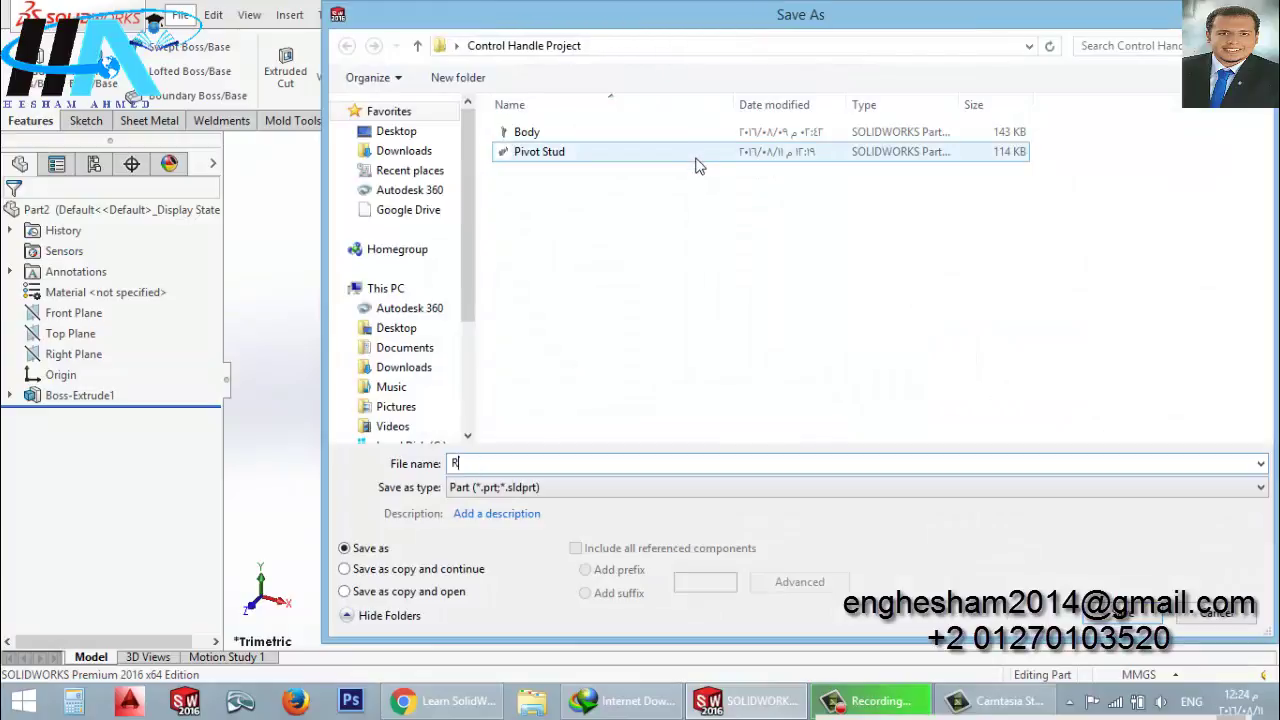
pyautogui.write('et')
pyautogui.write('aining ')
pyautogui.write('Ring')
pyautogui.press('Return')
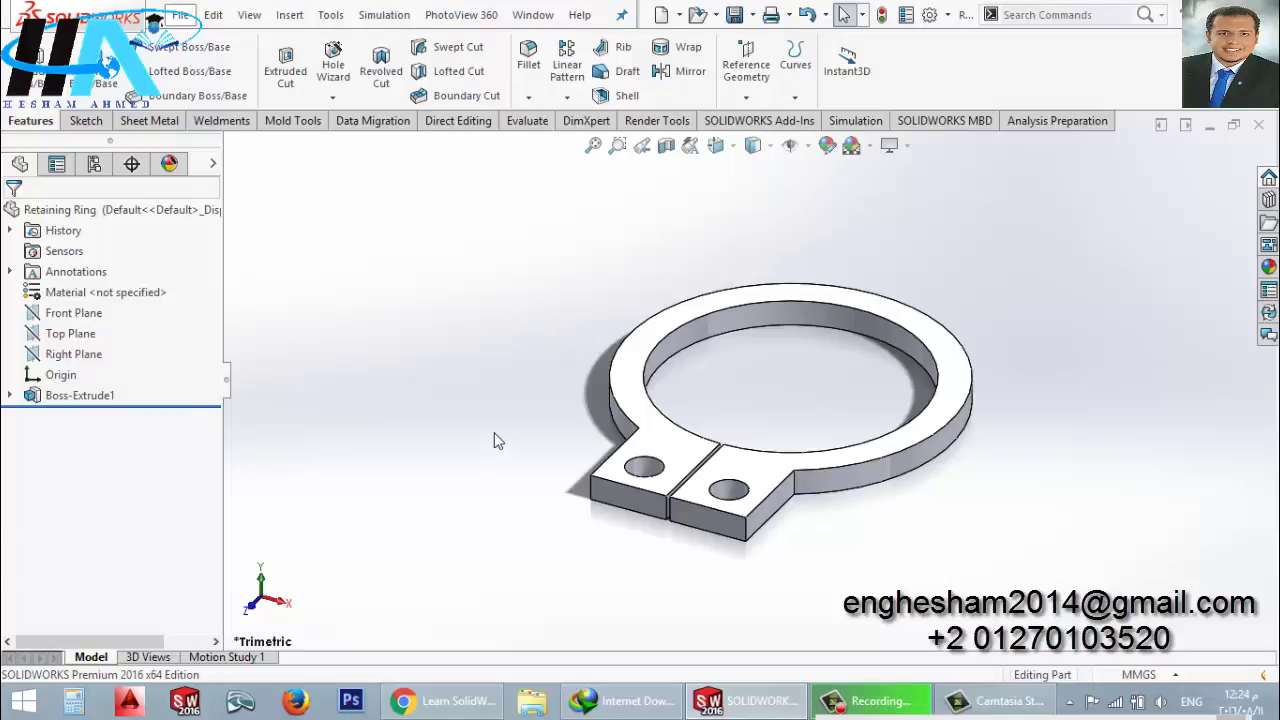
# - Switch to Chrome showing the Learn SolidWorks Arabic Facebook page
pyautogui.click(445, 700)
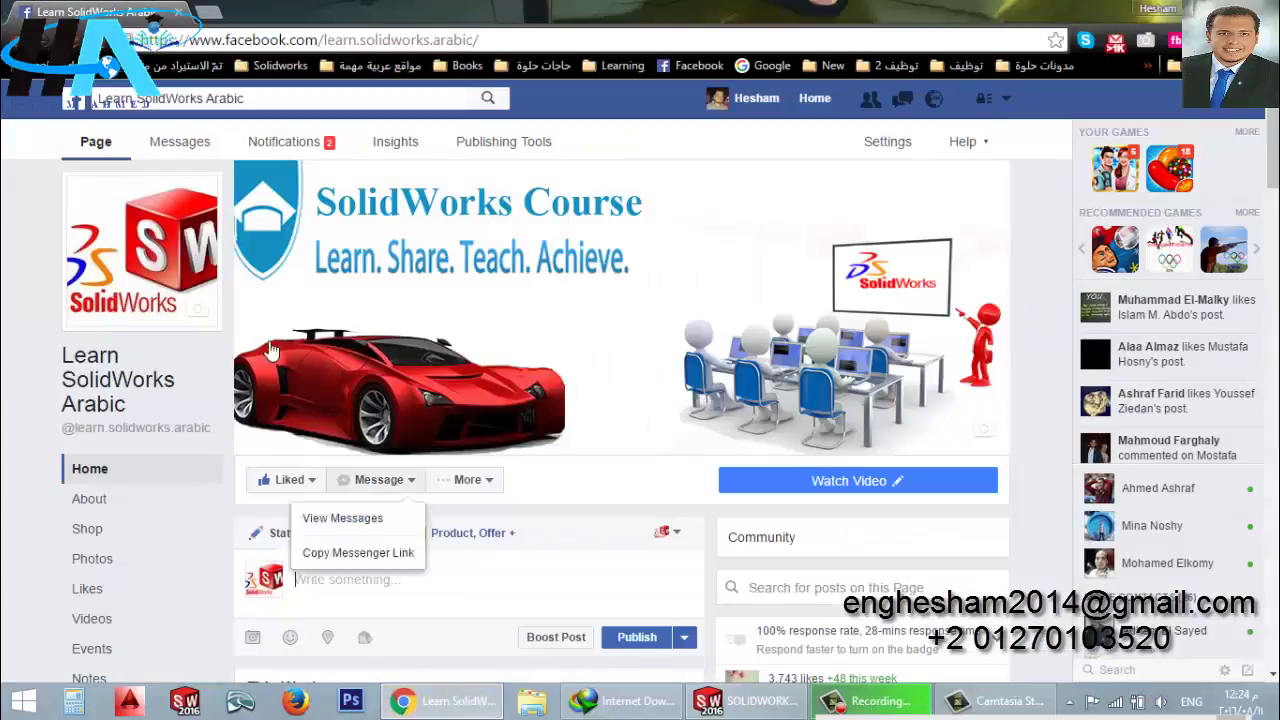